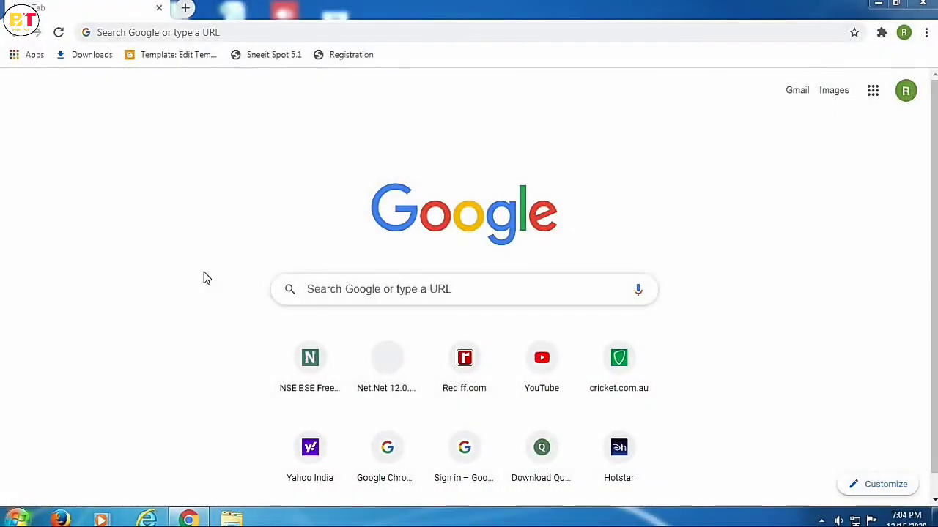
# Go to snappa.com in Chrome by typing 'snapp' and choosing the Snappa suggestion
pyautogui.click(166, 32)
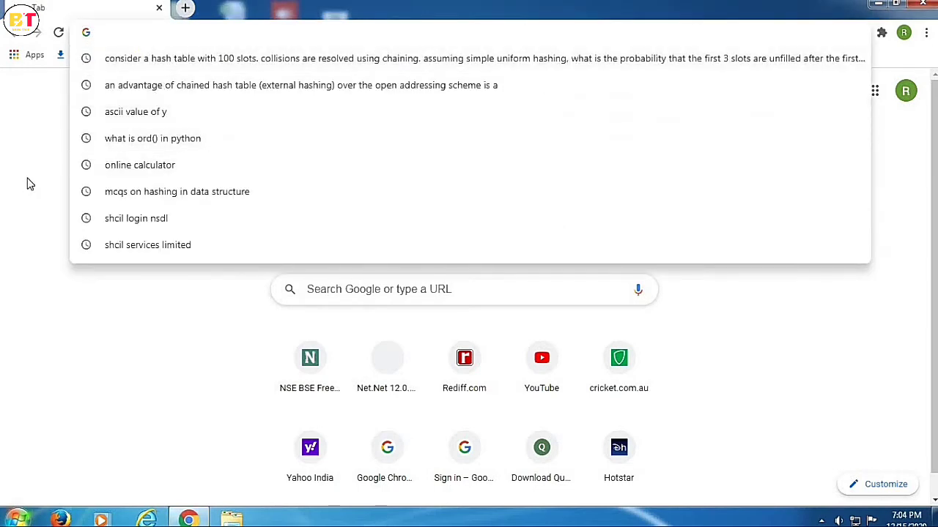
pyautogui.write('snap')
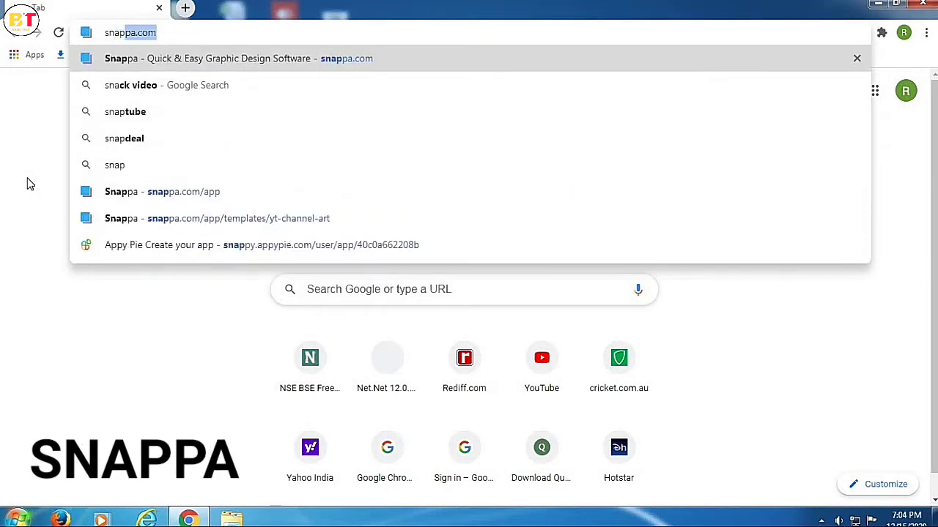
pyautogui.write('p')
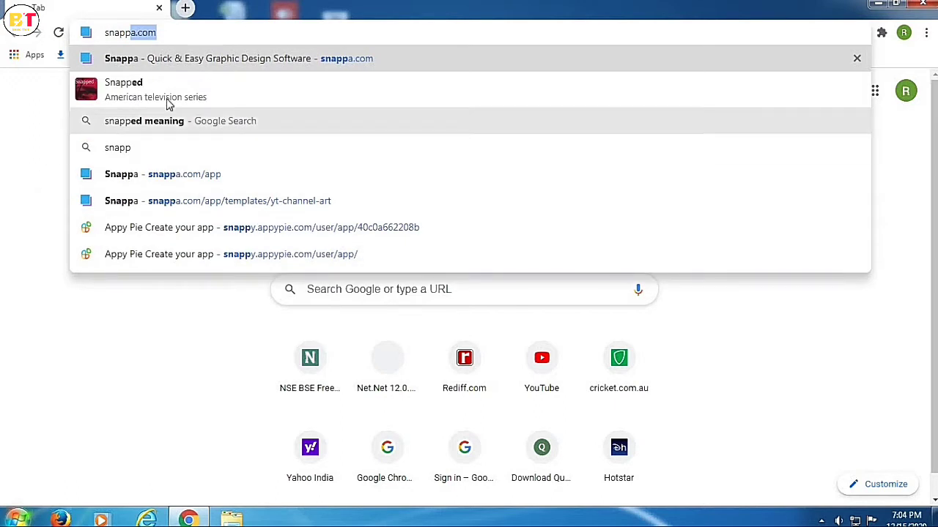
pyautogui.click(290, 64)
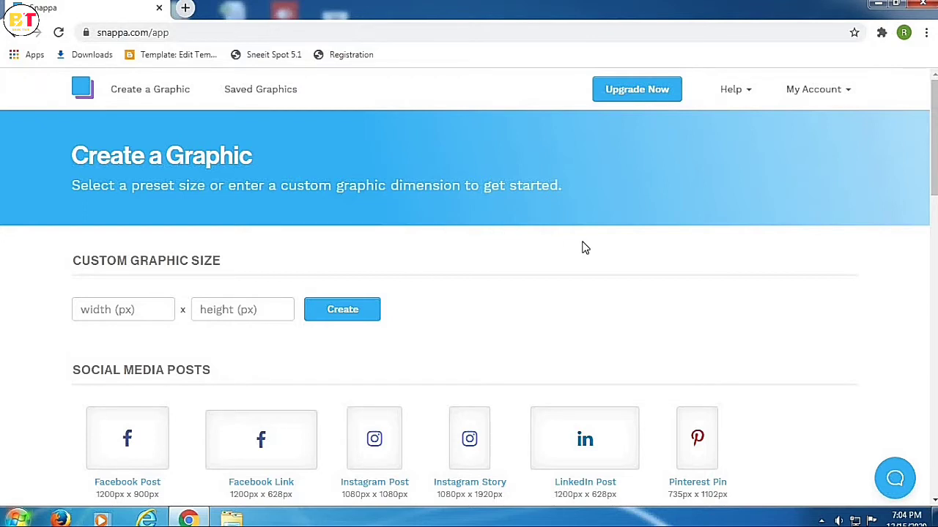
pyautogui.click(833, 95)
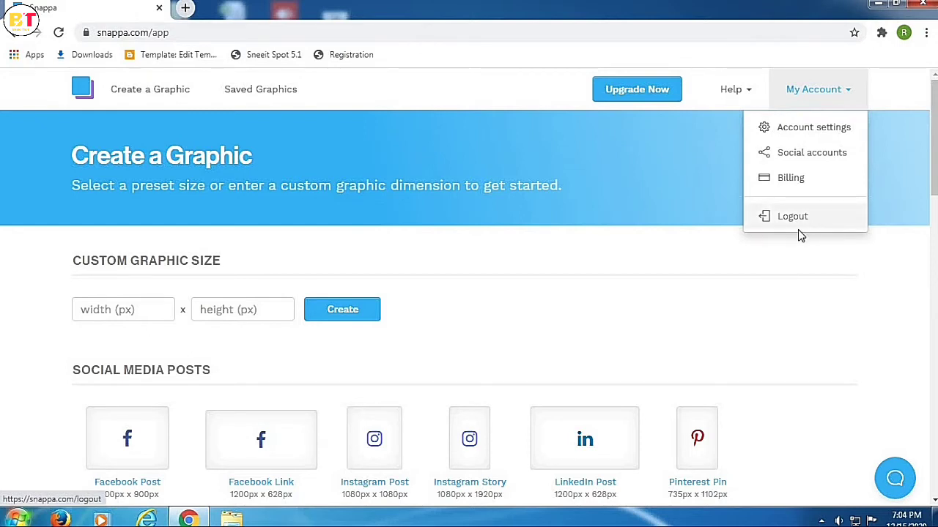
pyautogui.click(814, 92)
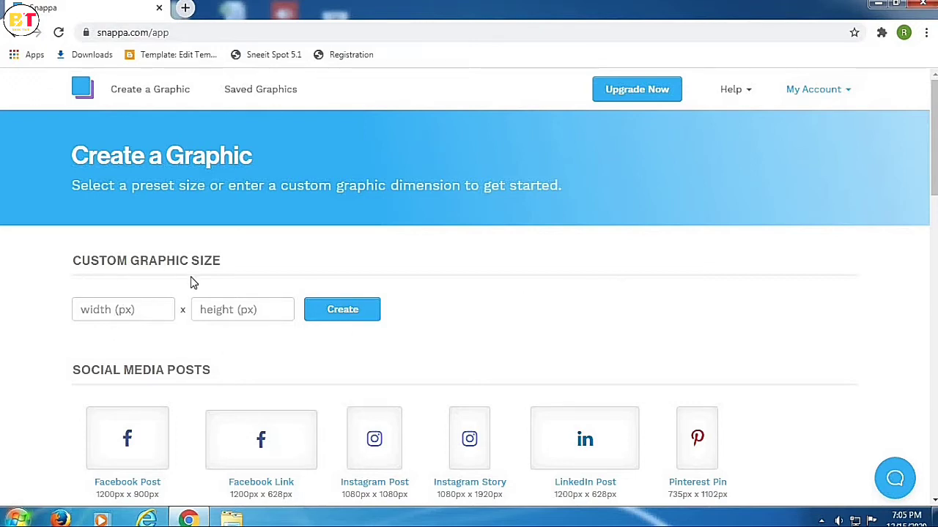
pyautogui.click(123, 314)
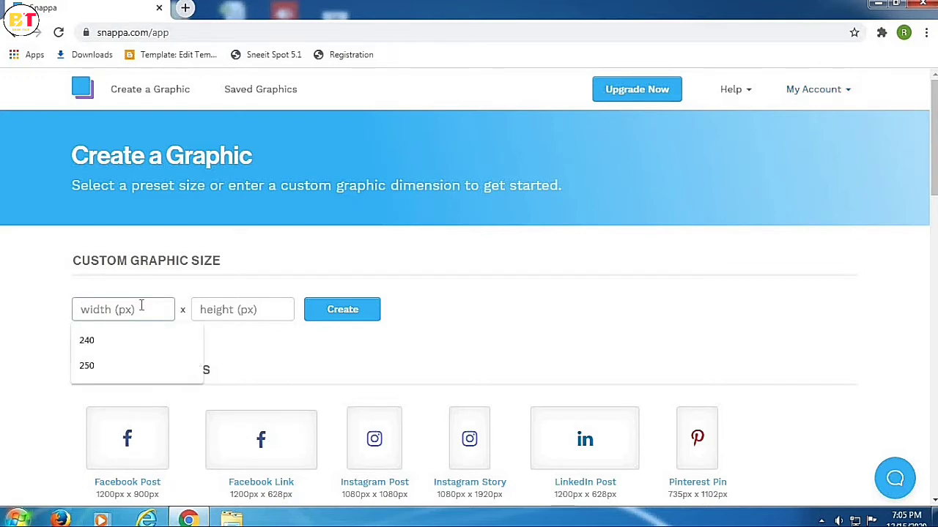
pyautogui.click(233, 311)
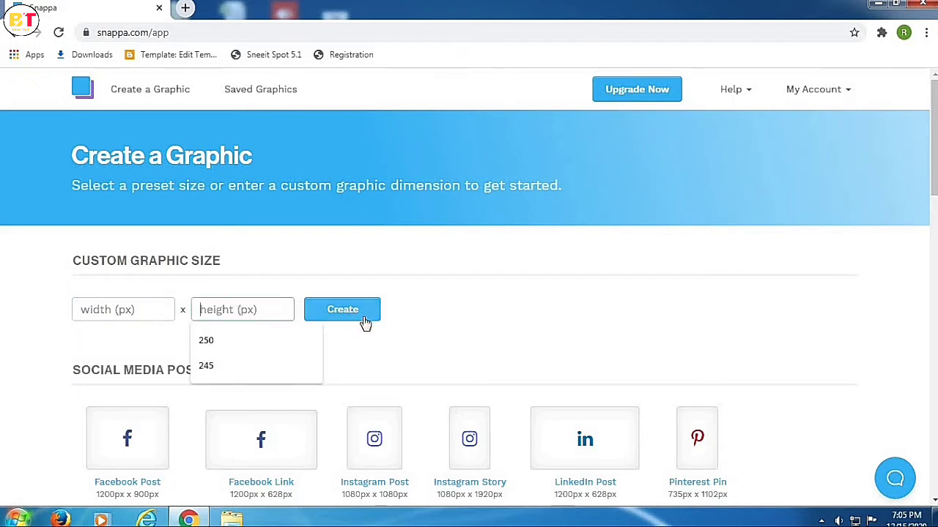
pyautogui.click(399, 343)
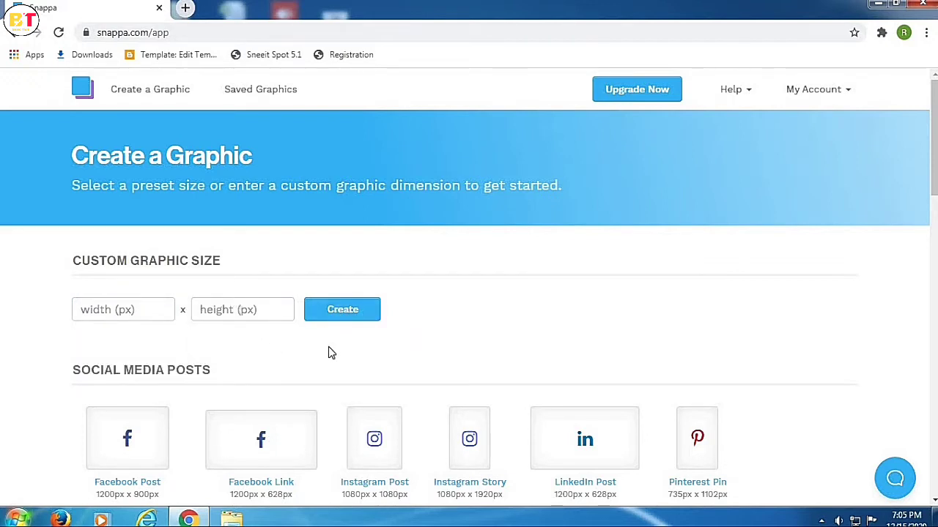
pyautogui.scroll(-1, 328, 354)
pyautogui.scroll(-1, 284, 281)
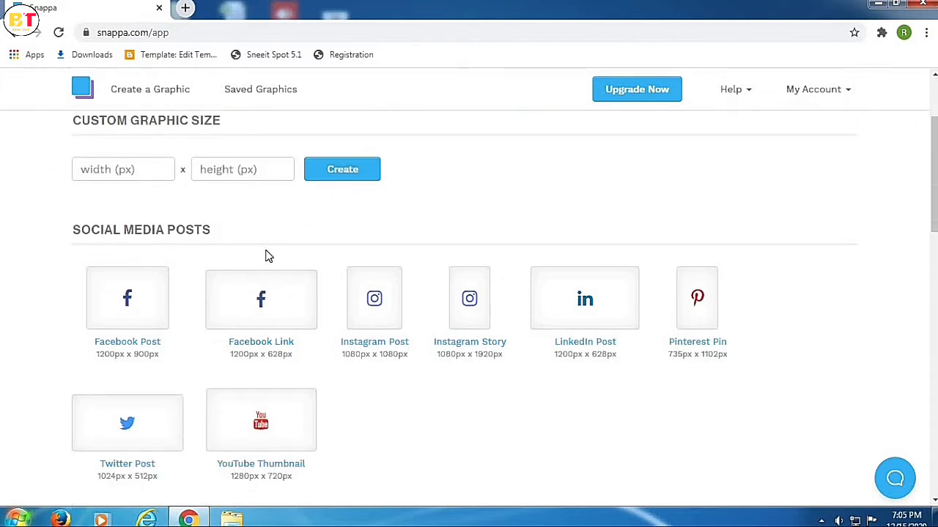
pyautogui.scroll(-1, 400, 239)
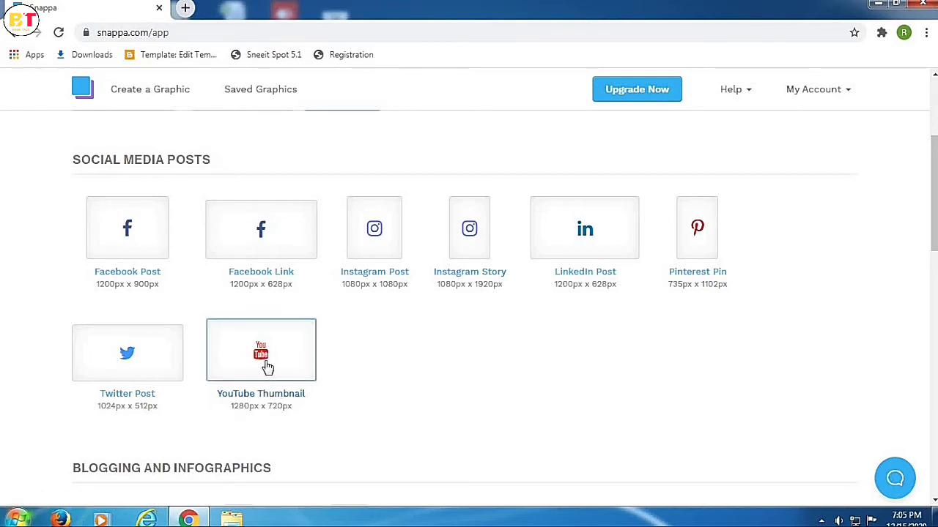
pyautogui.scroll(-3, 384, 403)
pyautogui.scroll(-1, 513, 262)
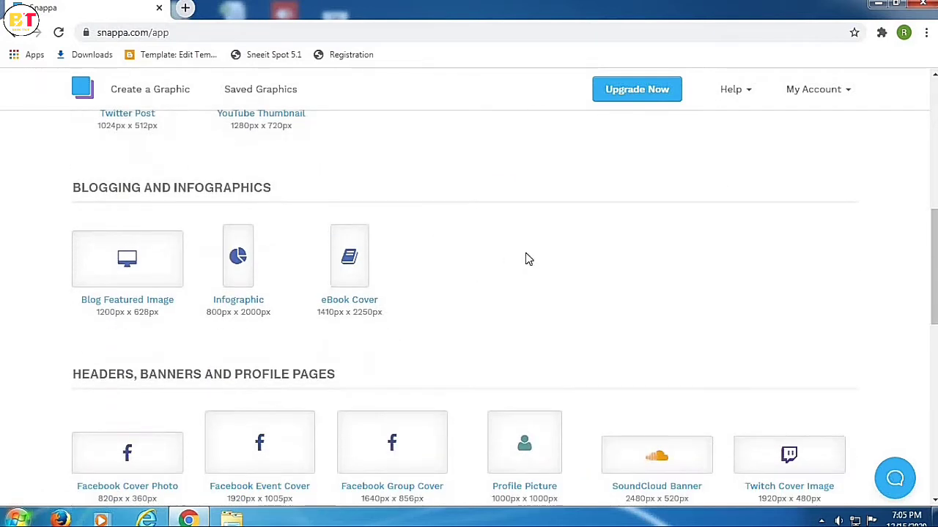
pyautogui.scroll(-1, 523, 262)
pyautogui.scroll(-1, 524, 260)
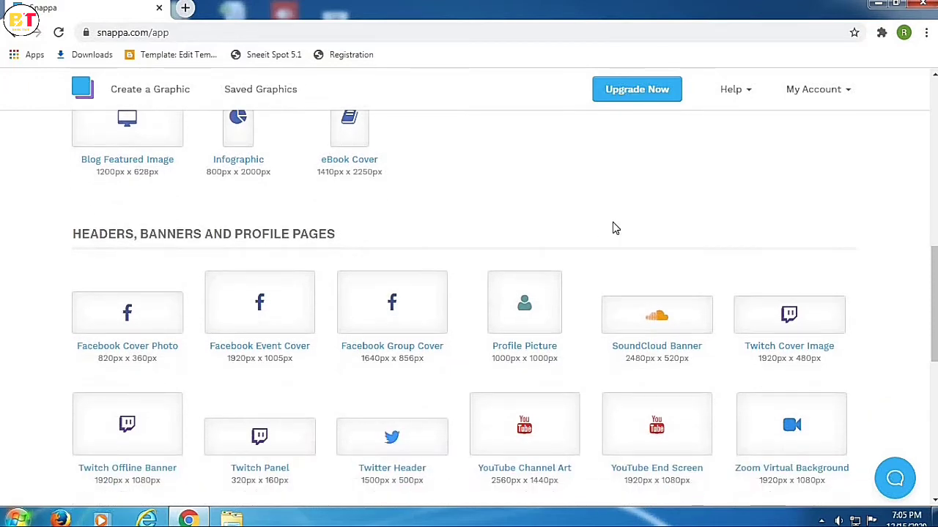
pyautogui.scroll(-1, 615, 220)
pyautogui.scroll(-1, 615, 212)
pyautogui.scroll(1, 278, 278)
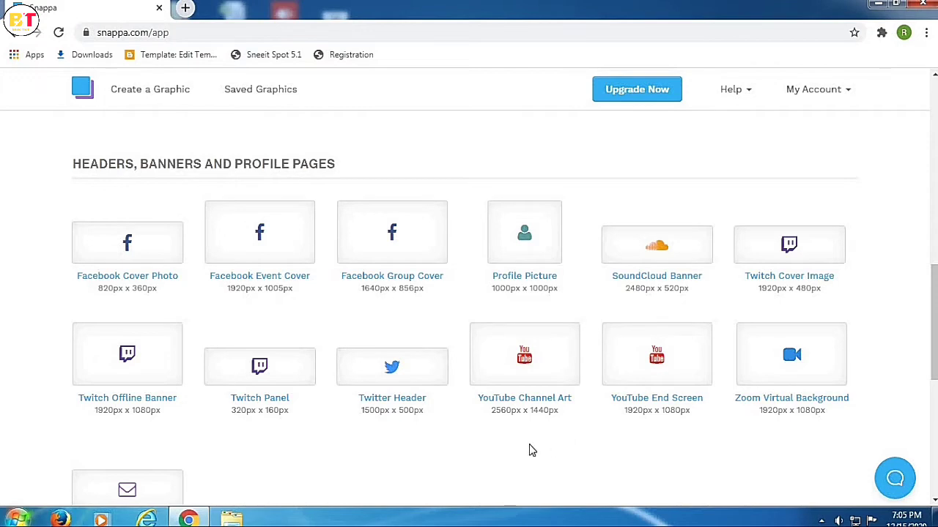
# Choose the YouTube Channel Art preset (2560px x 1440px) and browse its template designs
pyautogui.click(541, 375)
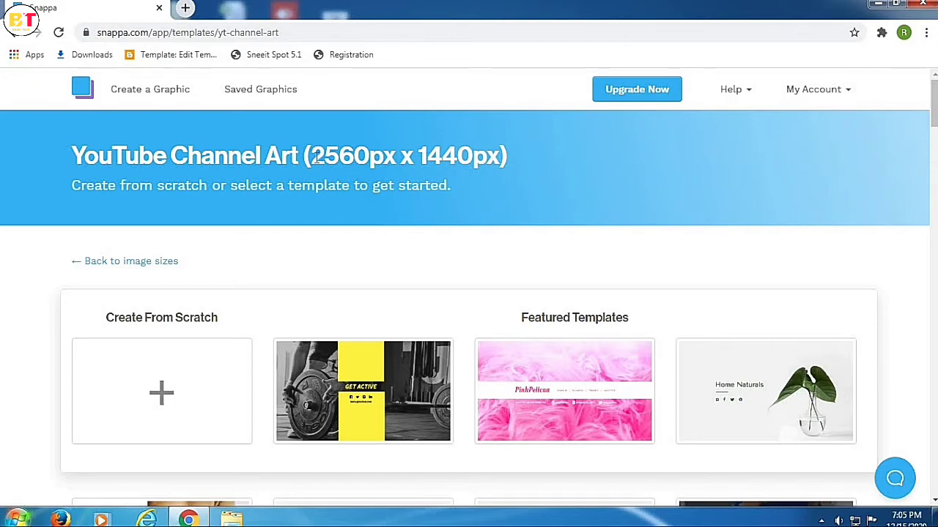
pyautogui.moveTo(319, 156); pyautogui.dragTo(501, 156)
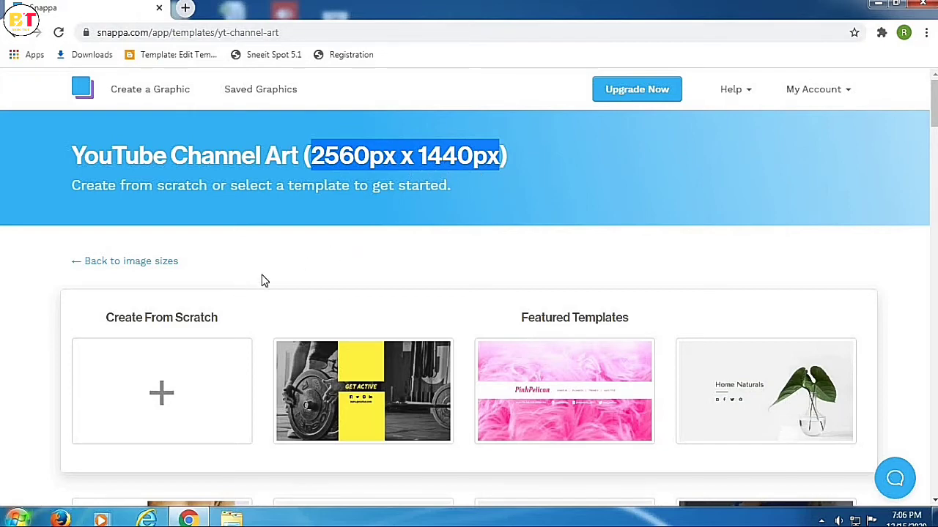
pyautogui.scroll(-2, 291, 266)
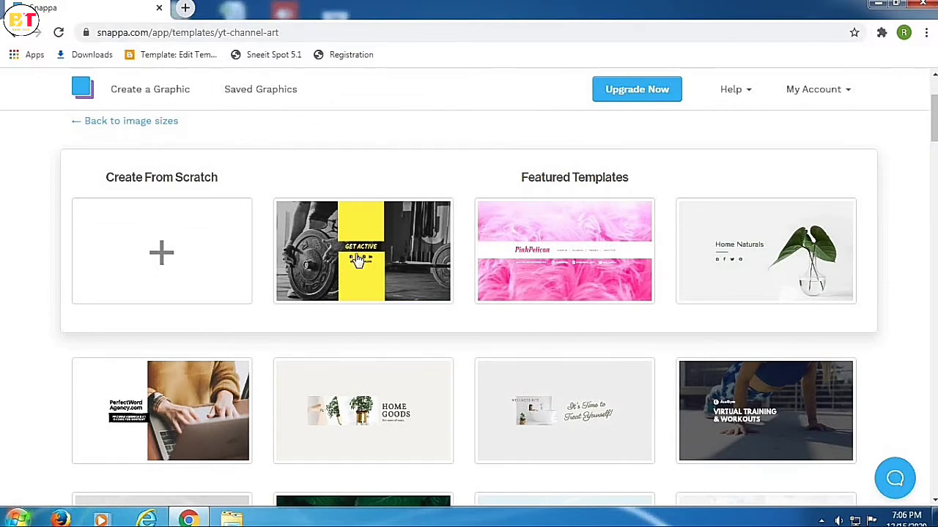
pyautogui.scroll(-1, 552, 370)
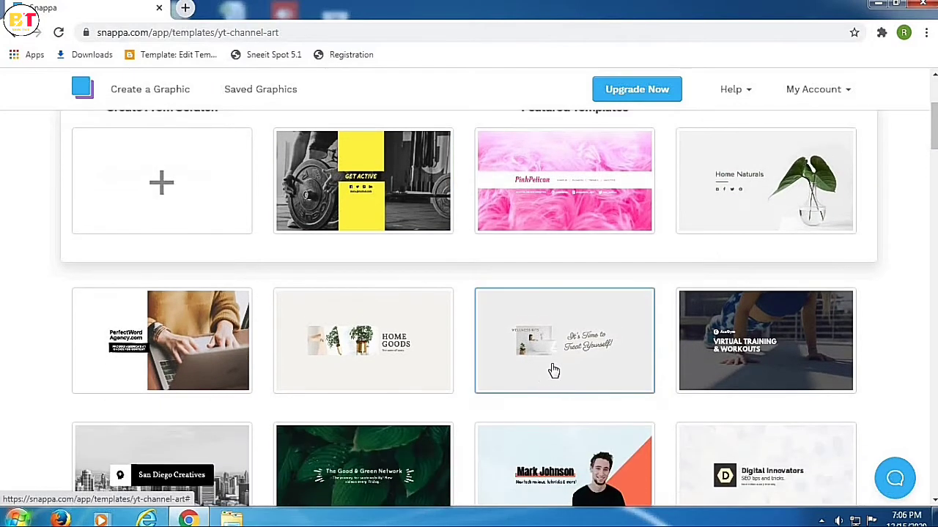
pyautogui.scroll(-2, 553, 370)
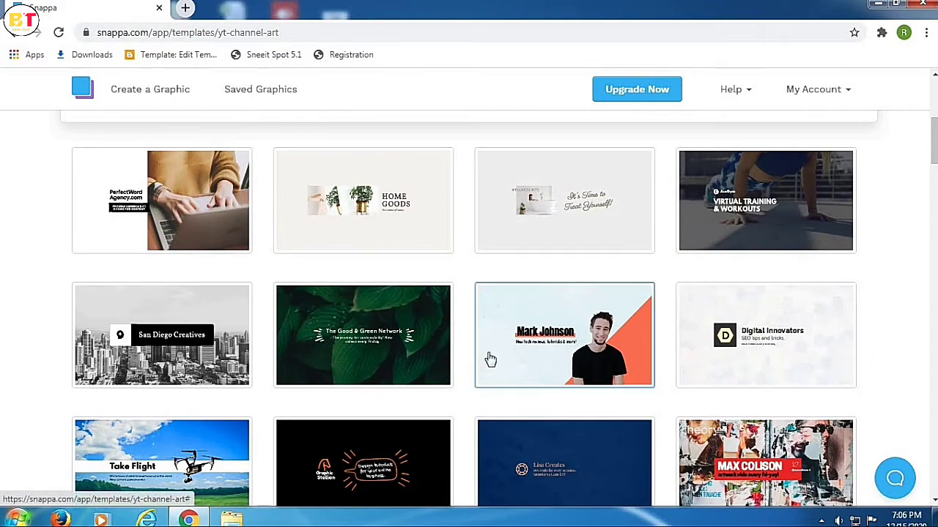
pyautogui.scroll(-2, 487, 359)
pyautogui.scroll(-1, 425, 358)
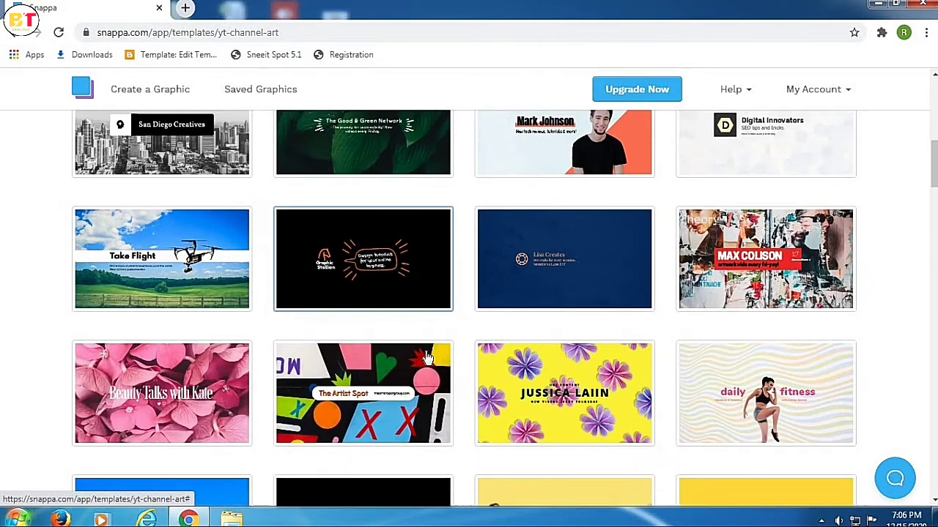
pyautogui.scroll(-2, 561, 379)
pyautogui.scroll(-2, 645, 374)
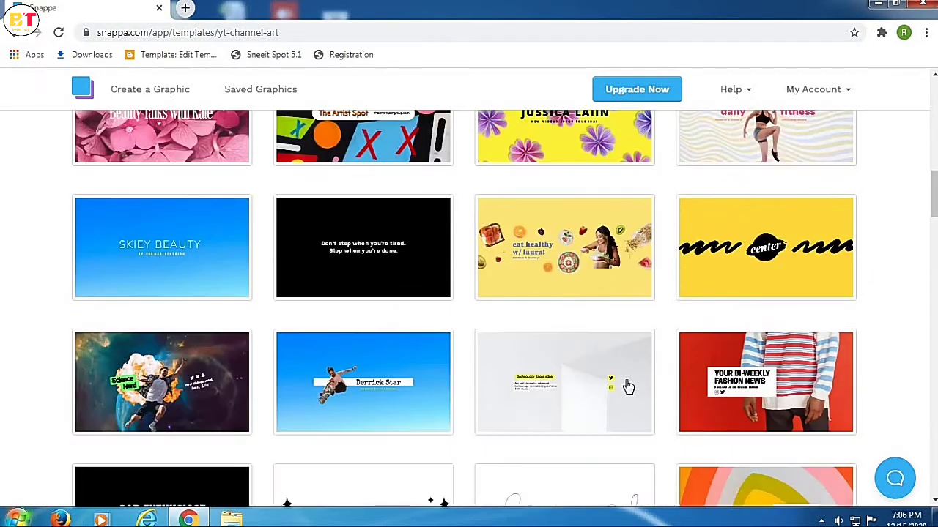
pyautogui.scroll(-1, 607, 394)
pyautogui.scroll(-3, 605, 398)
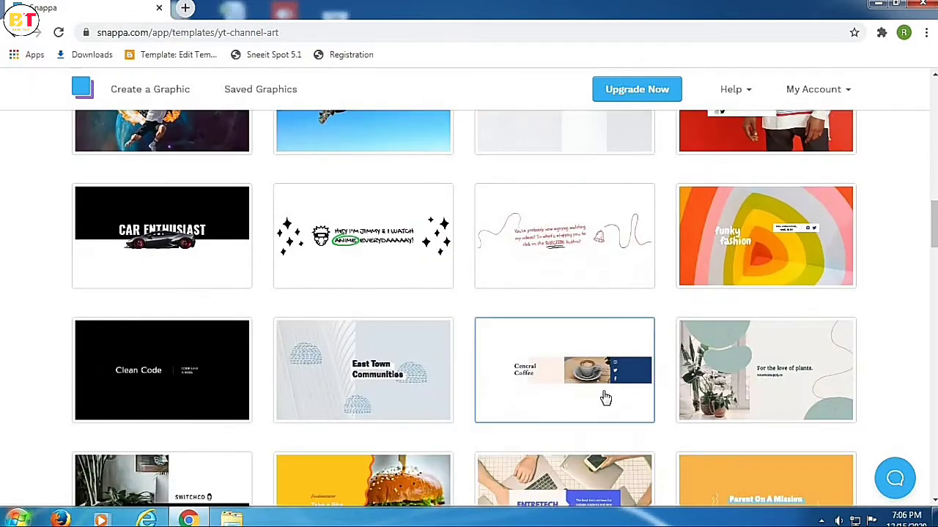
pyautogui.scroll(-1, 408, 377)
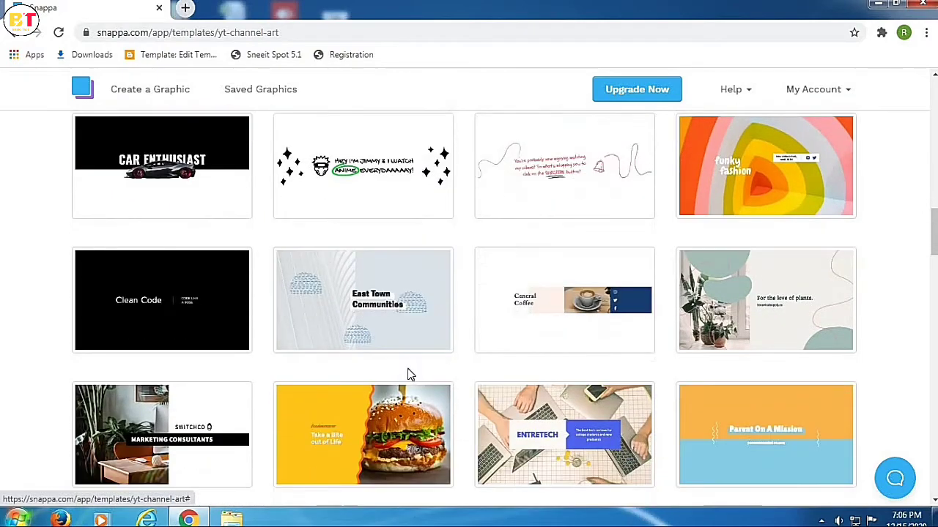
pyautogui.scroll(-3, 410, 374)
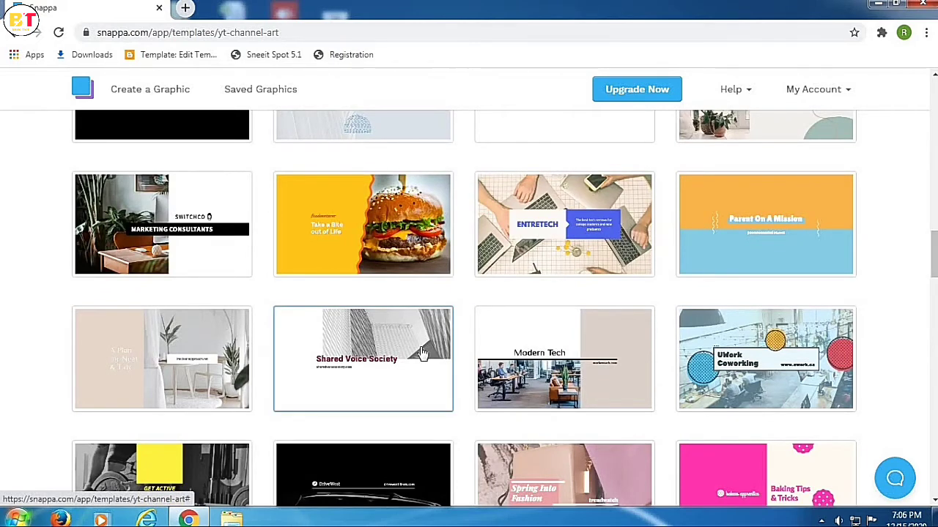
pyautogui.scroll(-2, 425, 353)
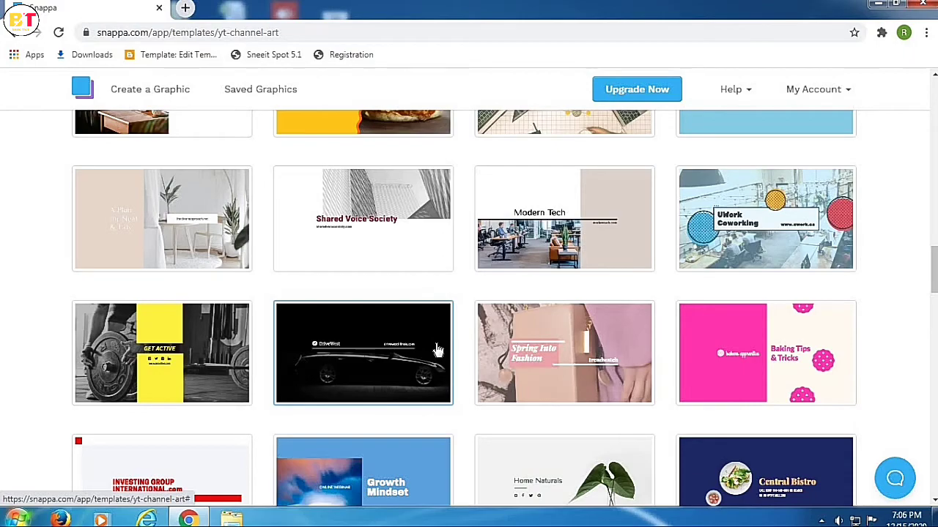
pyautogui.scroll(2, 433, 348)
pyautogui.scroll(3, 418, 352)
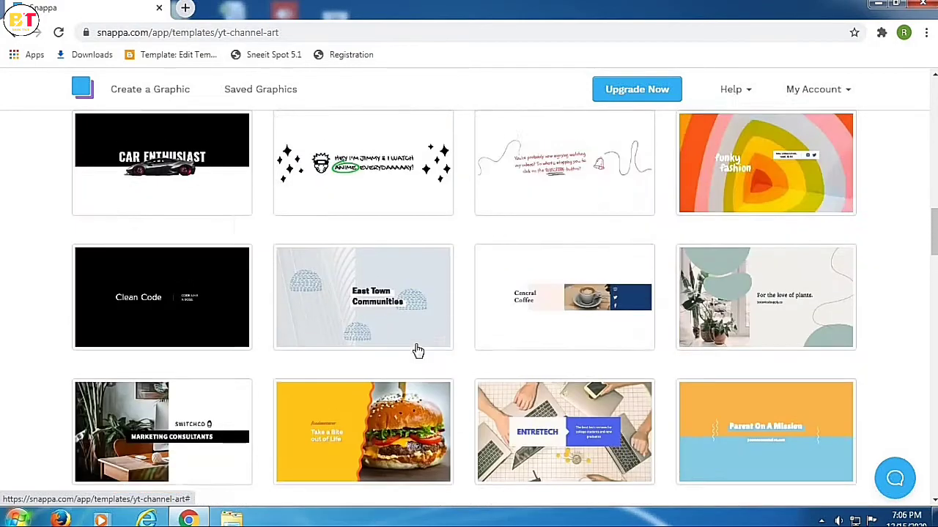
pyautogui.scroll(4, 417, 351)
pyautogui.scroll(3, 417, 351)
pyautogui.scroll(3, 418, 352)
pyautogui.scroll(3, 417, 351)
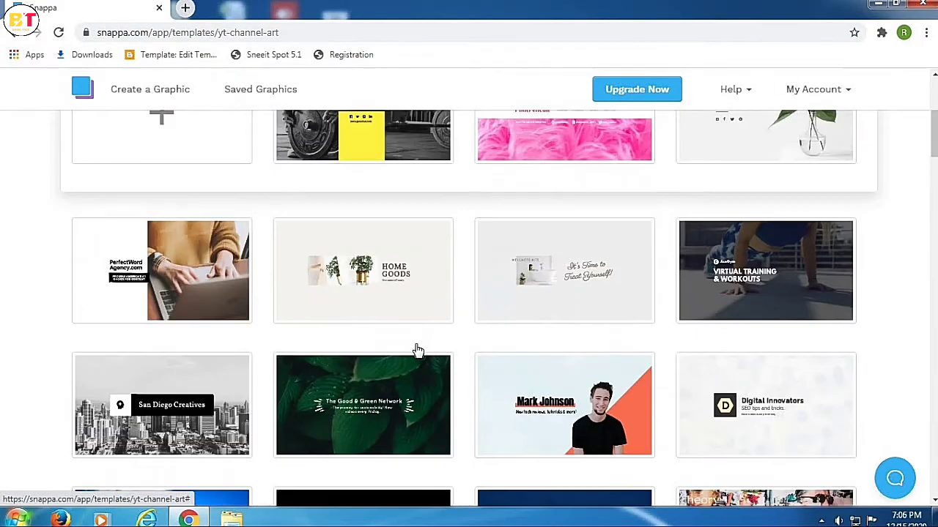
pyautogui.scroll(3, 417, 351)
pyautogui.scroll(1, 418, 352)
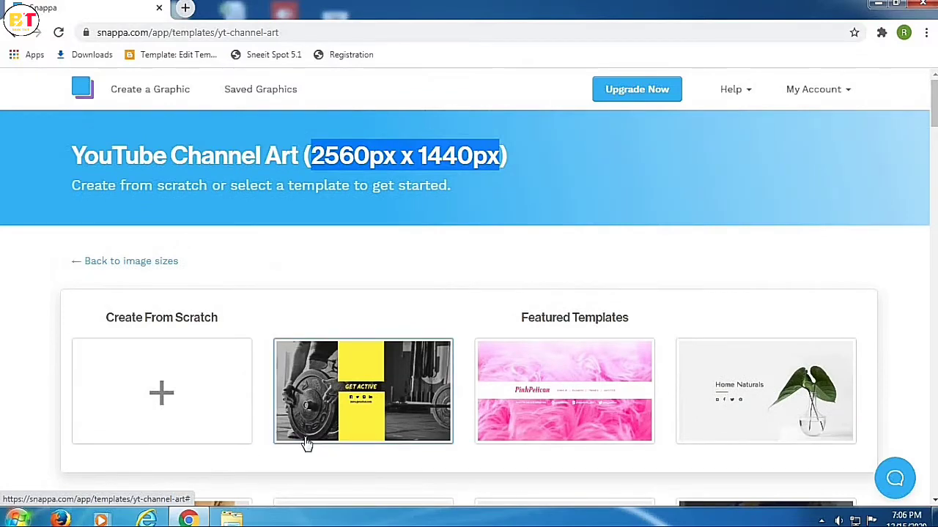
pyautogui.click(236, 377)
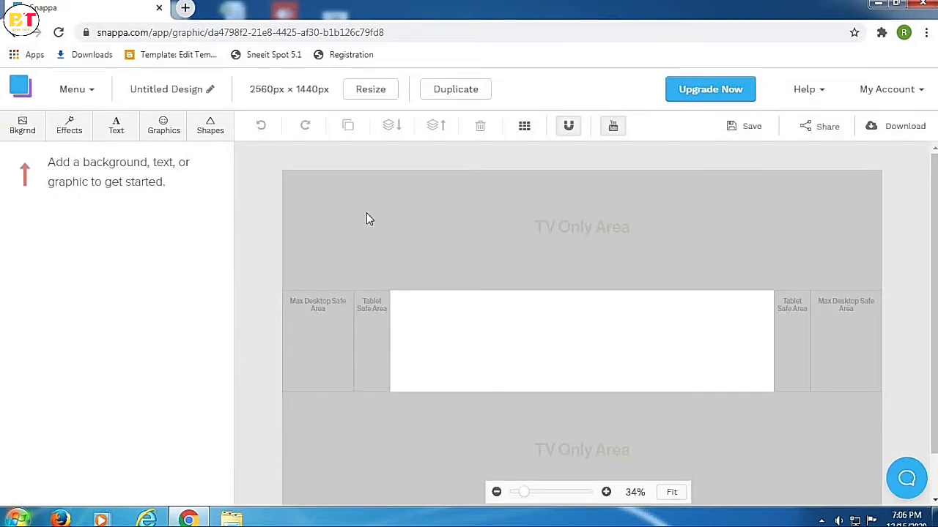
pyautogui.click(614, 128)
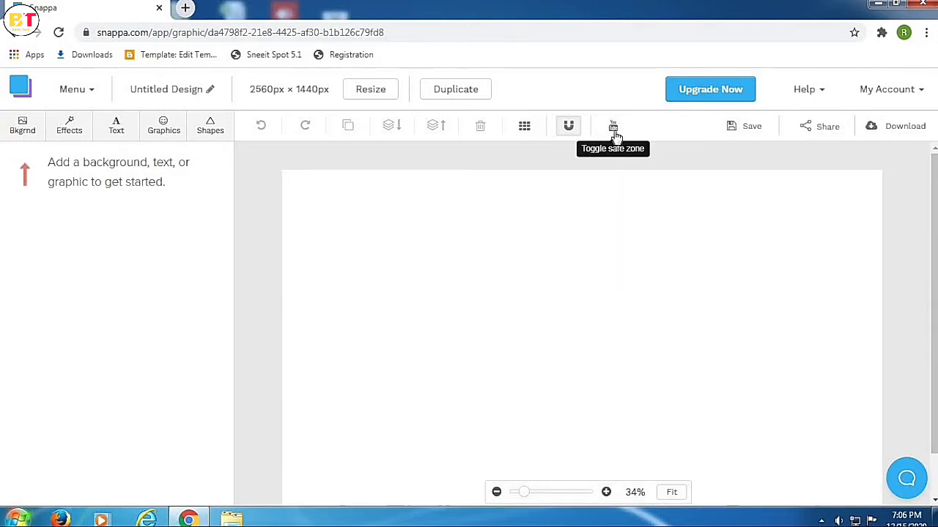
pyautogui.click(614, 129)
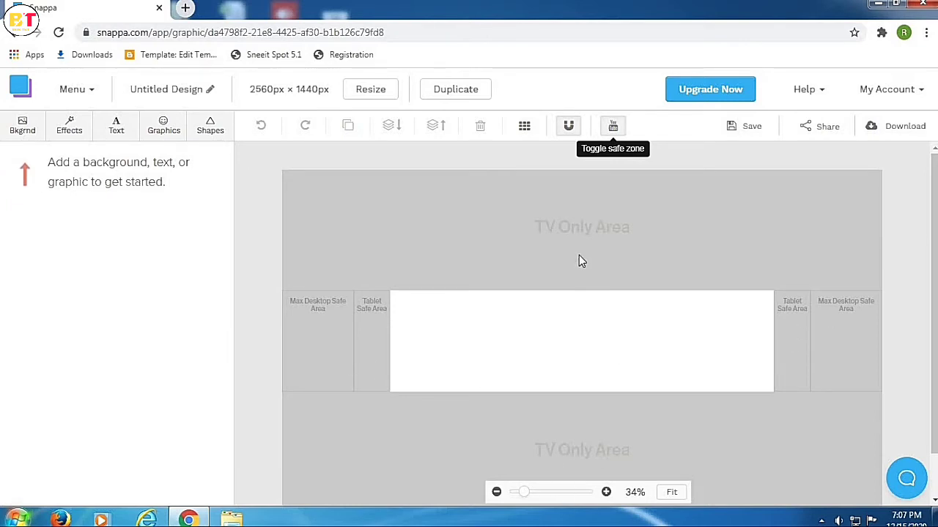
pyautogui.click(606, 493)
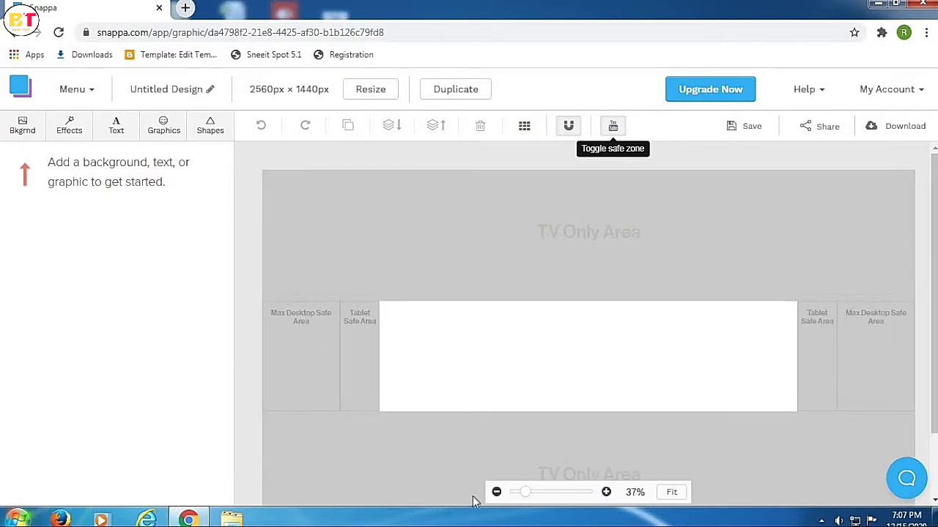
pyautogui.click(496, 492)
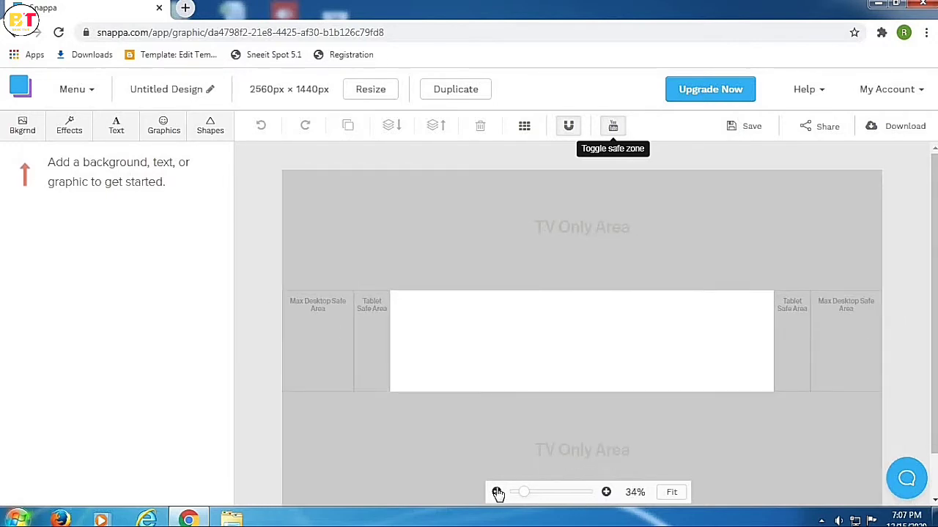
# Search the background photos for BLACK
pyautogui.click(24, 132)
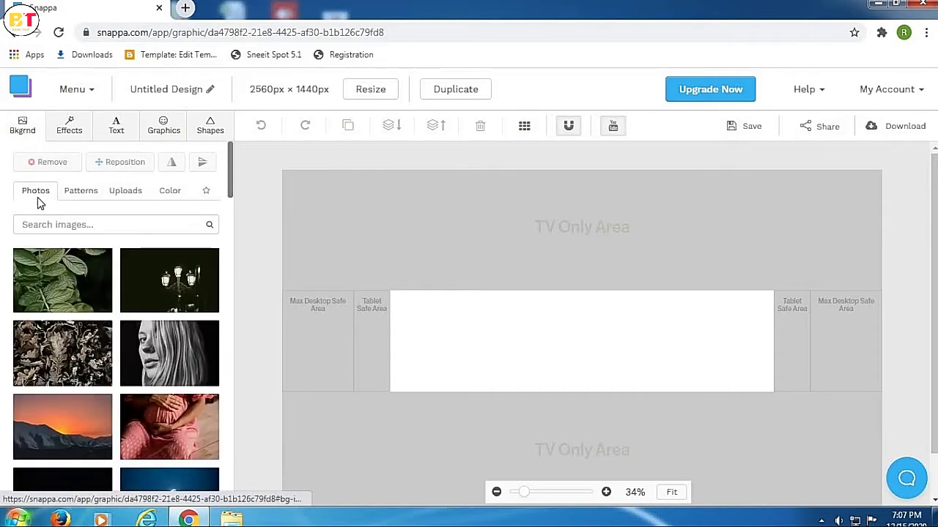
pyautogui.scroll(-2, 100, 301)
pyautogui.scroll(-3, 100, 302)
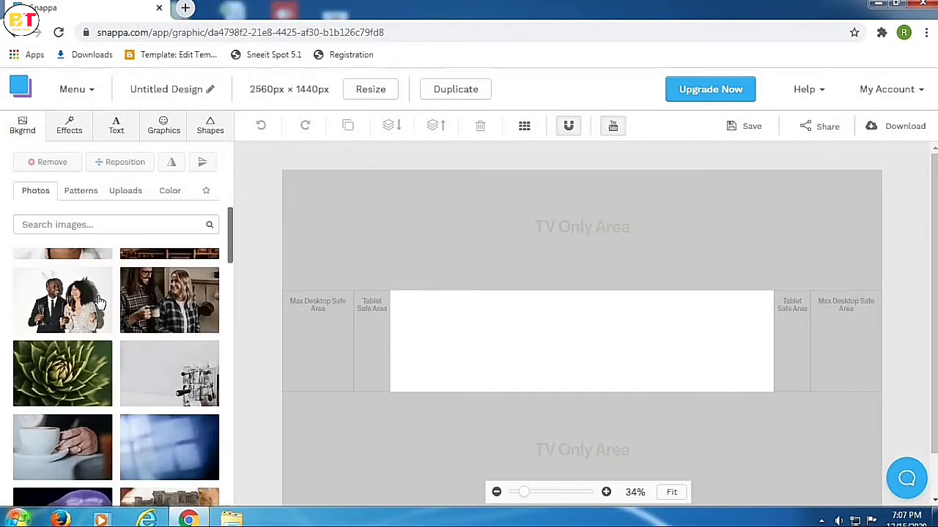
pyautogui.scroll(-3, 101, 301)
pyautogui.scroll(-3, 100, 302)
pyautogui.click(87, 224)
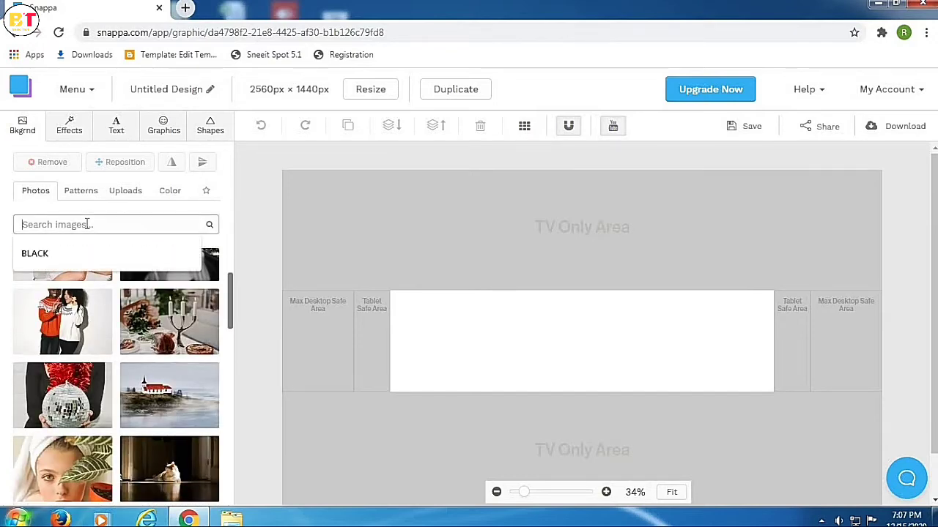
pyautogui.click(88, 254)
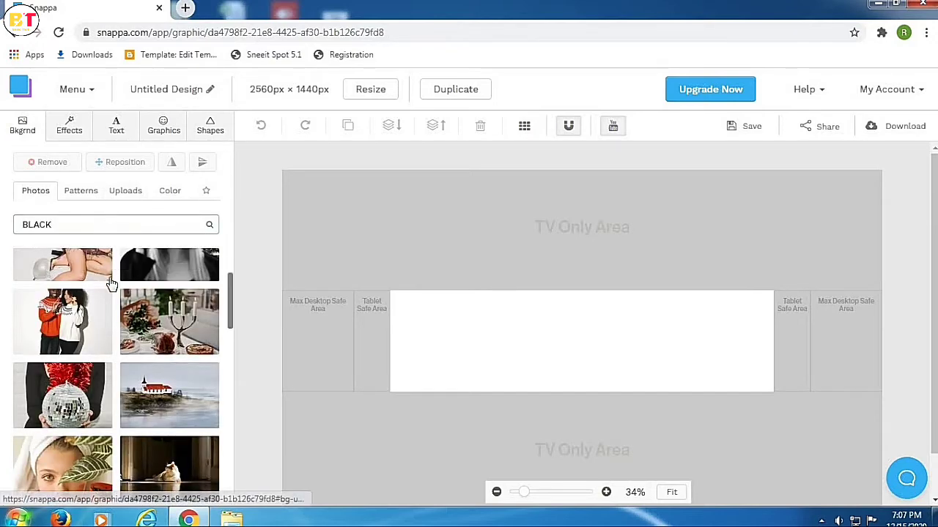
pyautogui.moveTo(170, 265)
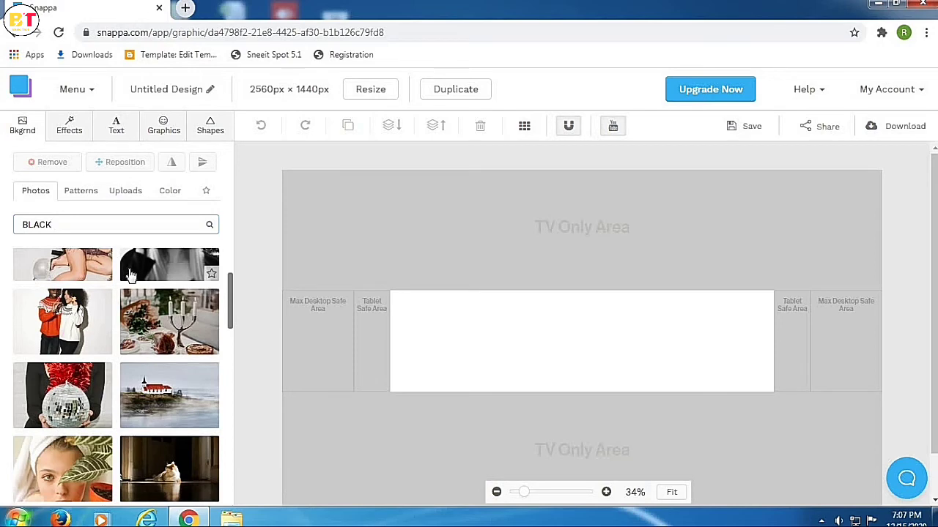
pyautogui.press('Return')
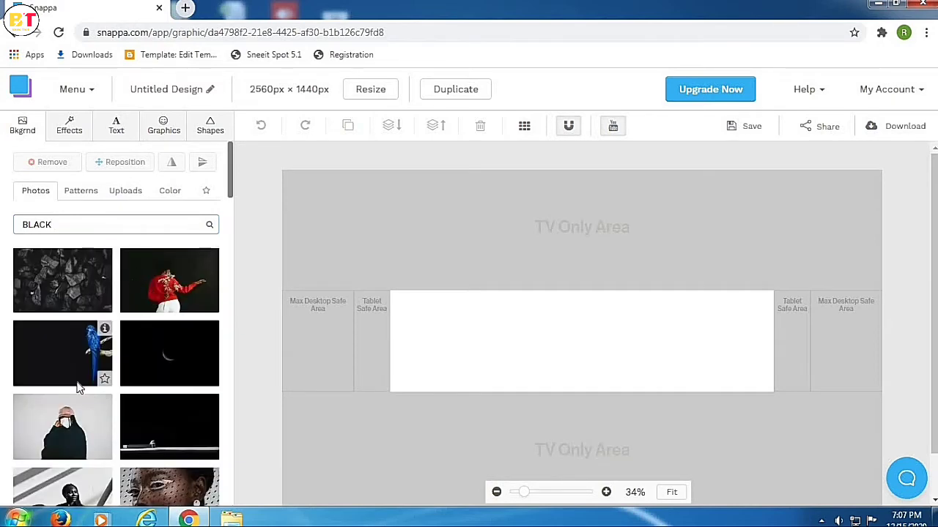
# Set the dark black leather-texture photo as the banner background
pyautogui.scroll(-1, 92, 373)
pyautogui.scroll(-3, 92, 373)
pyautogui.scroll(-2, 92, 373)
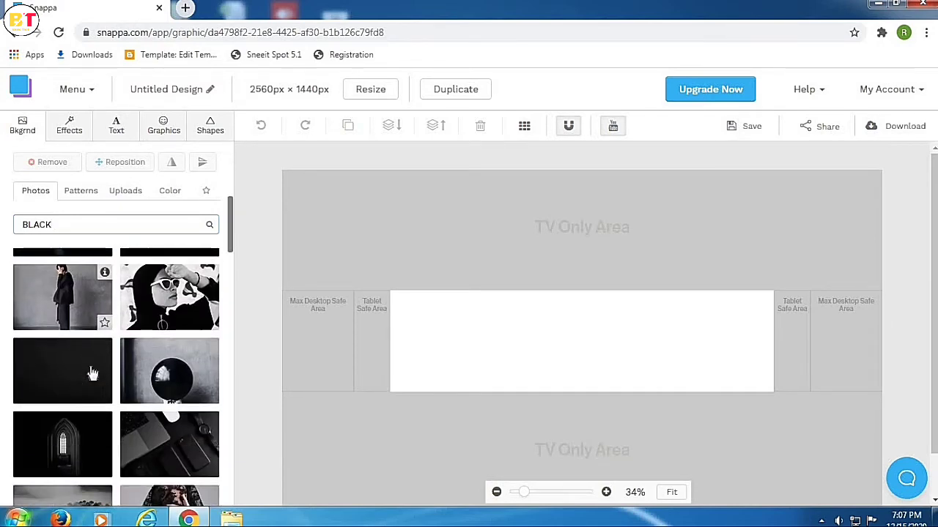
pyautogui.click(73, 381)
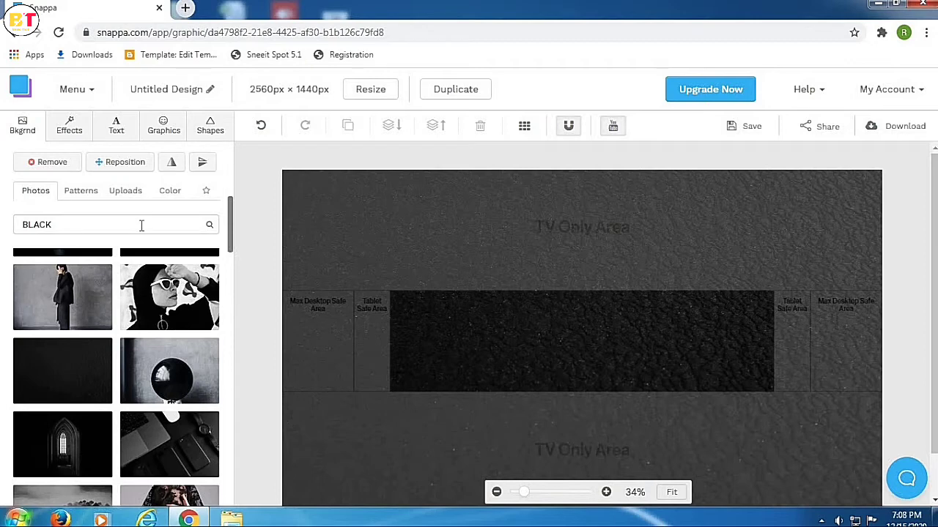
pyautogui.click(80, 194)
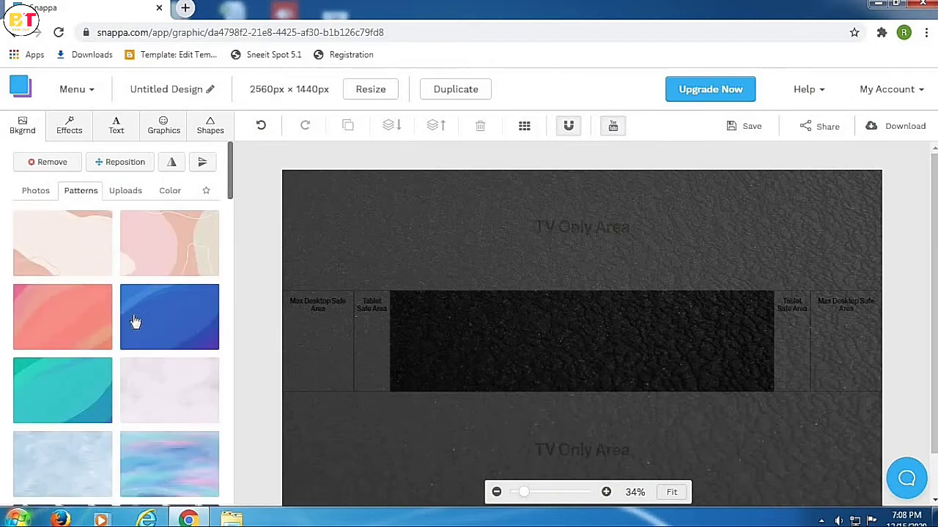
pyautogui.scroll(-1, 134, 325)
pyautogui.scroll(-2, 122, 310)
pyautogui.scroll(-2, 126, 311)
pyautogui.scroll(-1, 126, 308)
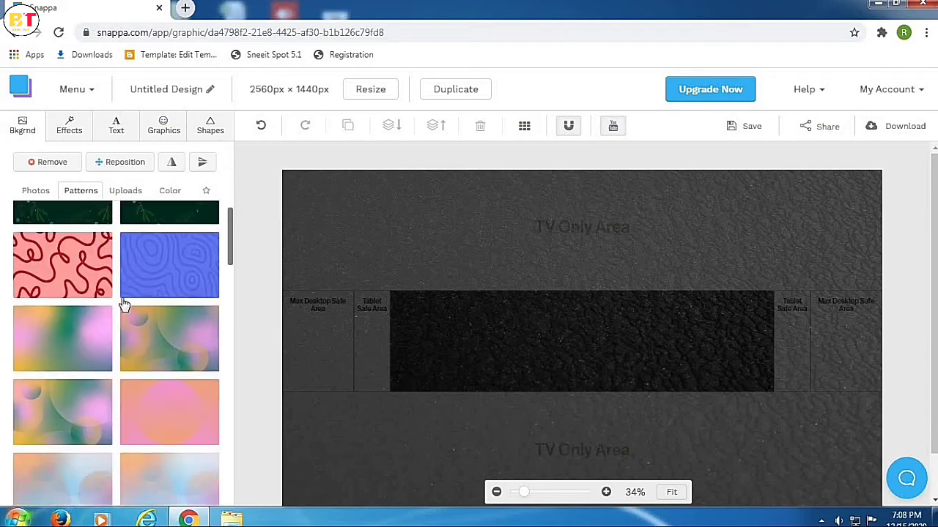
pyautogui.scroll(-1, 126, 307)
pyautogui.scroll(-1, 126, 305)
pyautogui.scroll(1, 123, 307)
pyautogui.scroll(2, 122, 308)
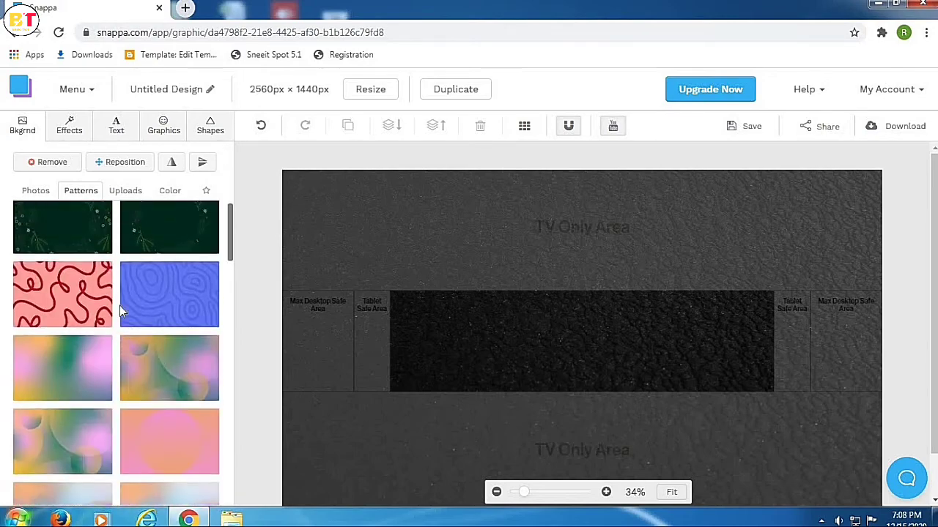
pyautogui.scroll(1, 121, 308)
pyautogui.scroll(1, 122, 309)
pyautogui.scroll(-2, 119, 304)
pyautogui.scroll(-2, 118, 314)
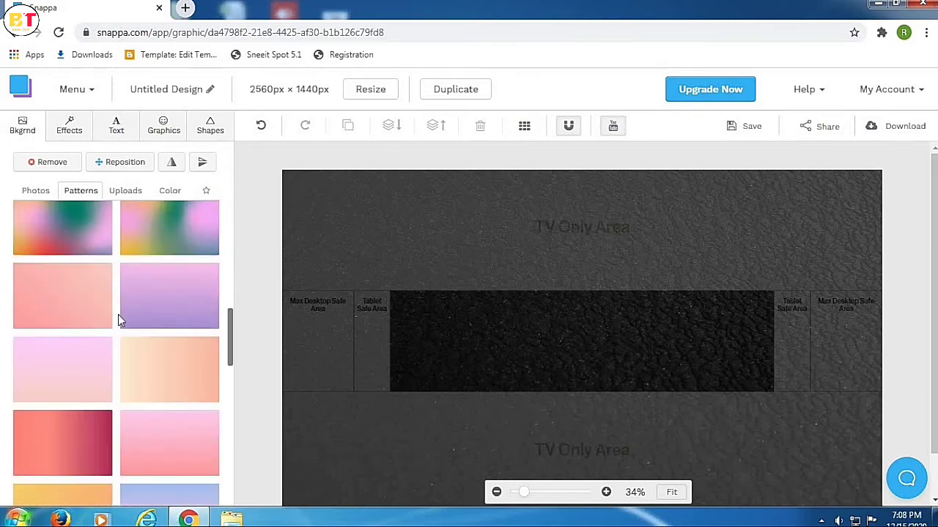
pyautogui.scroll(-1, 118, 316)
pyautogui.scroll(-1, 118, 317)
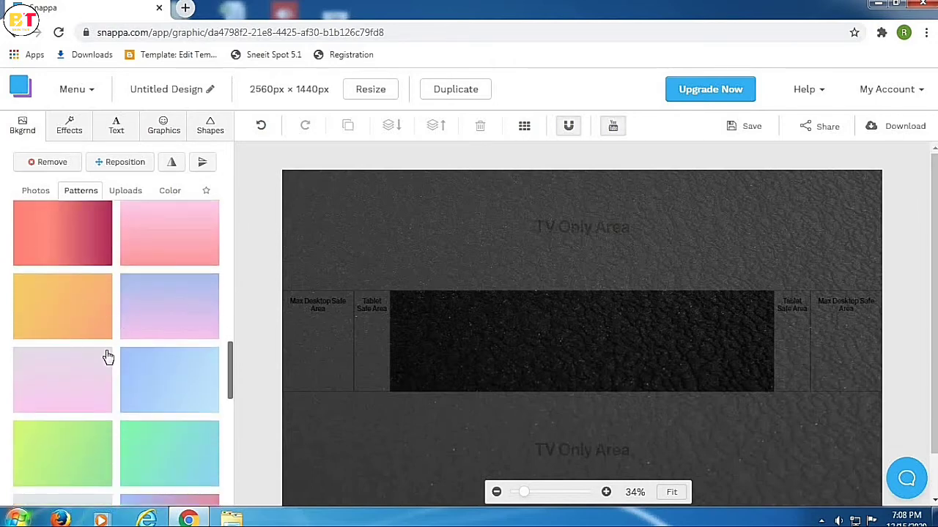
pyautogui.scroll(-2, 81, 406)
pyautogui.scroll(-2, 88, 388)
pyautogui.scroll(-2, 117, 379)
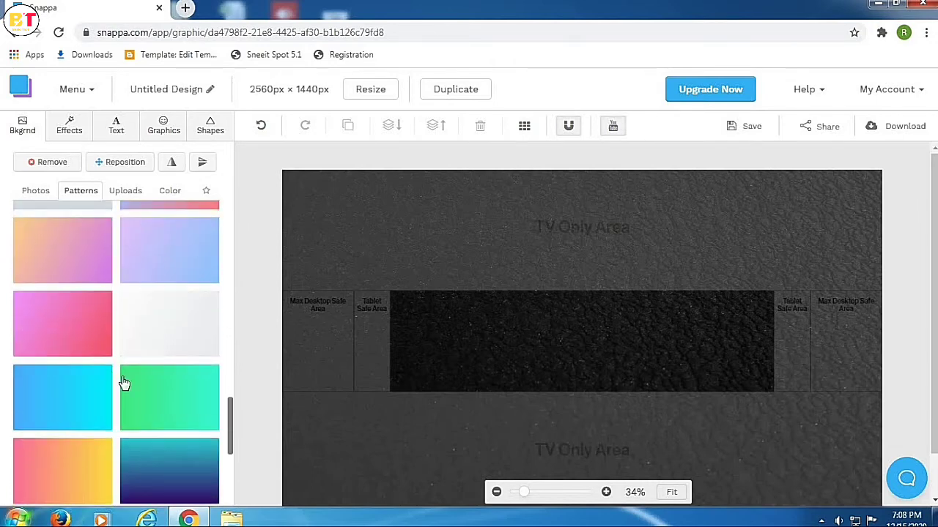
pyautogui.scroll(-2, 119, 363)
pyautogui.scroll(-1, 121, 388)
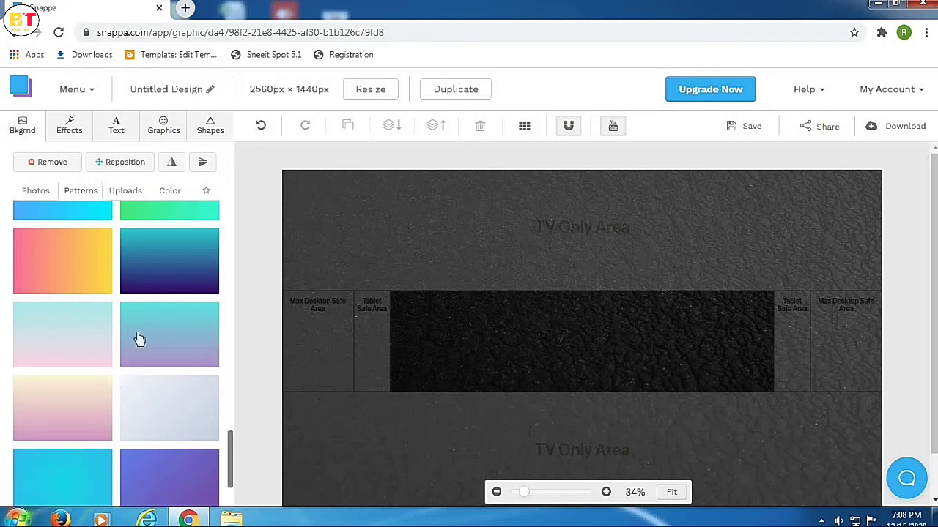
pyautogui.scroll(4, 149, 374)
pyautogui.scroll(3, 150, 373)
pyautogui.scroll(3, 151, 372)
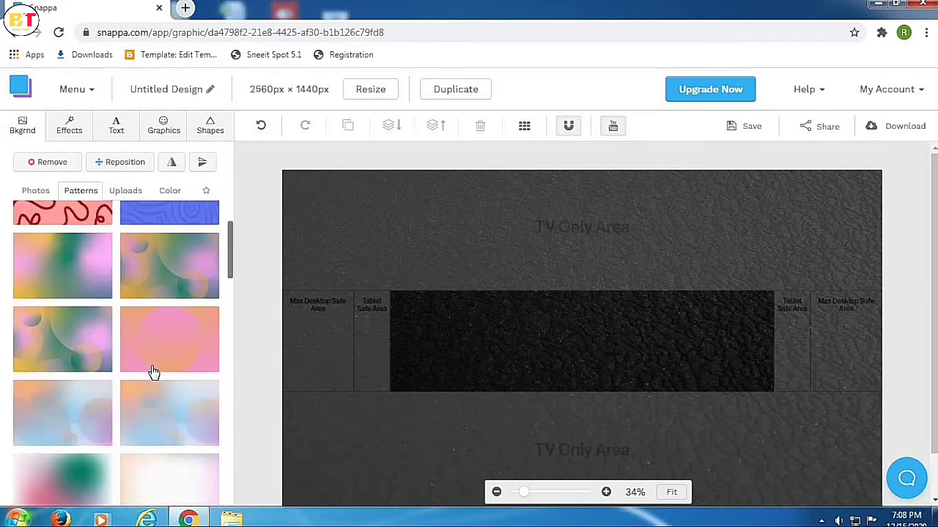
pyautogui.scroll(3, 151, 370)
pyautogui.scroll(1, 152, 367)
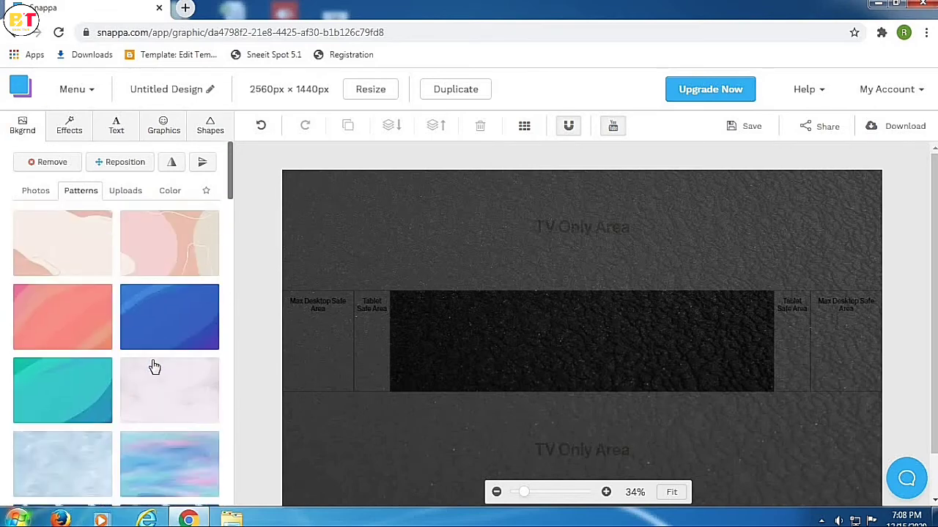
pyautogui.click(53, 195)
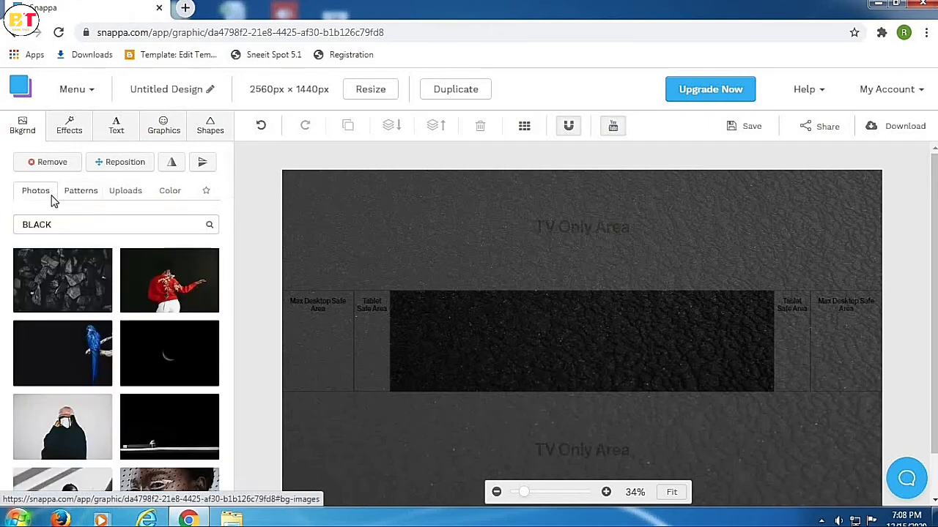
pyautogui.scroll(-5, 117, 366)
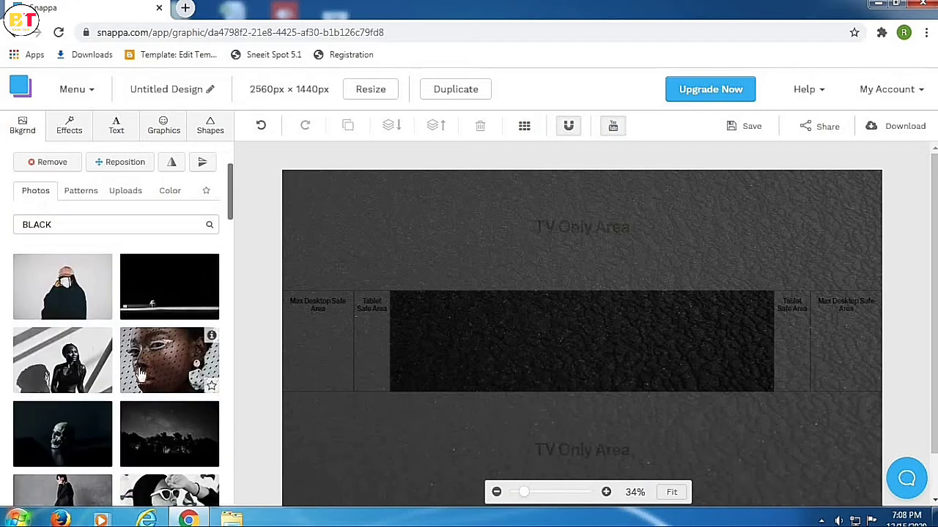
pyautogui.scroll(-3, 117, 366)
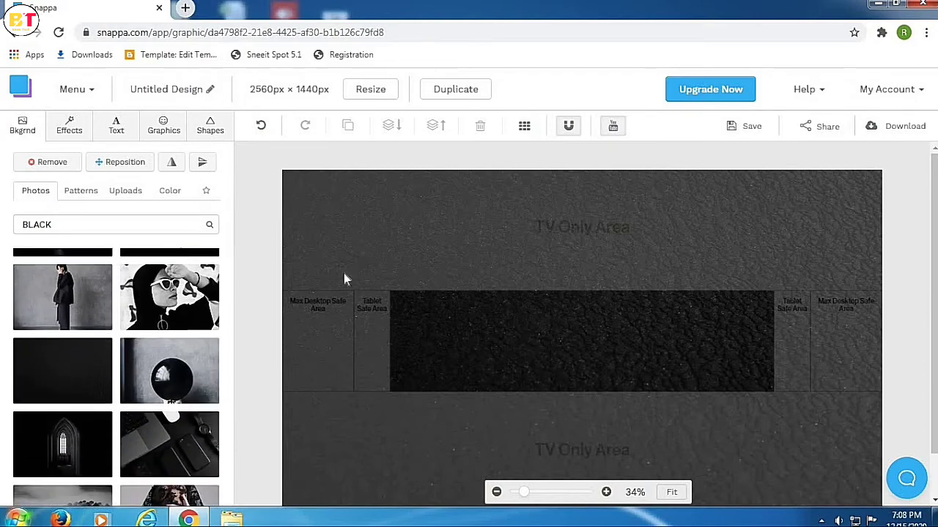
# Add a heading to the banner and move it slightly higher
pyautogui.click(114, 128)
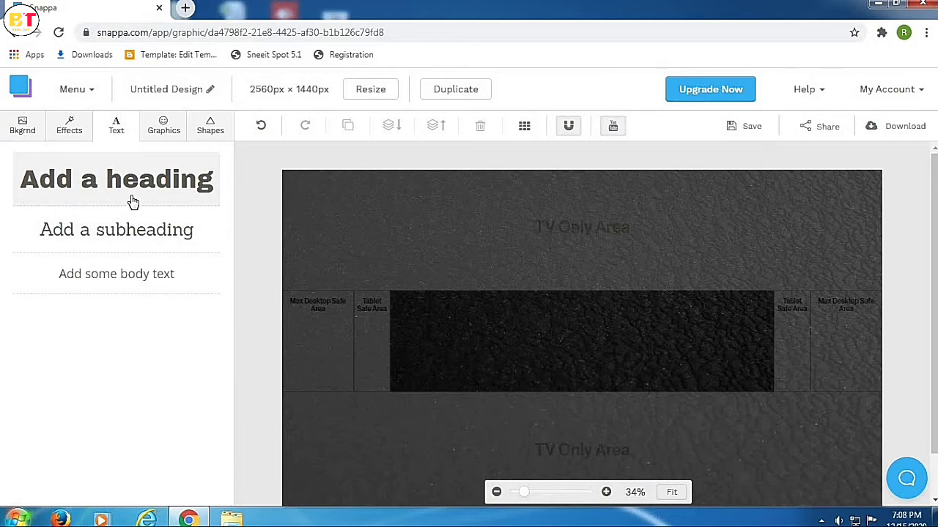
pyautogui.click(133, 201)
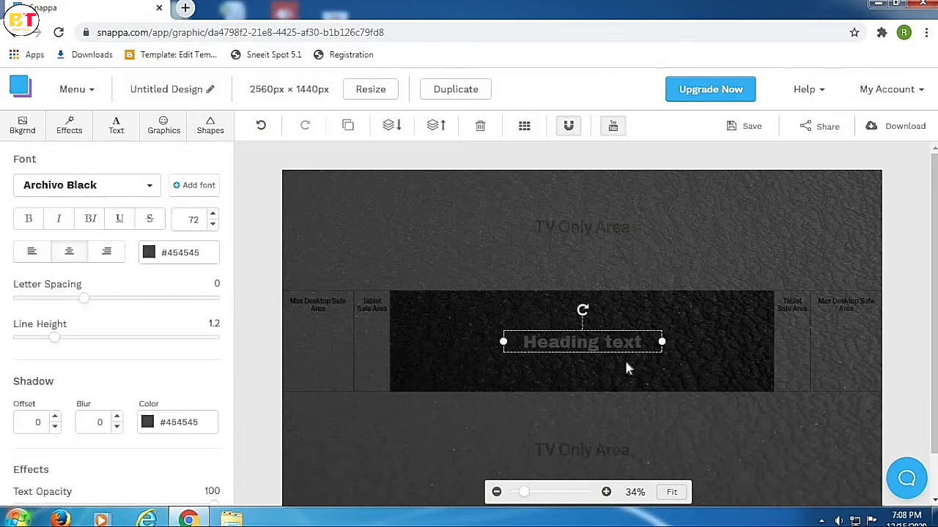
pyautogui.moveTo(605, 342); pyautogui.dragTo(604, 316)
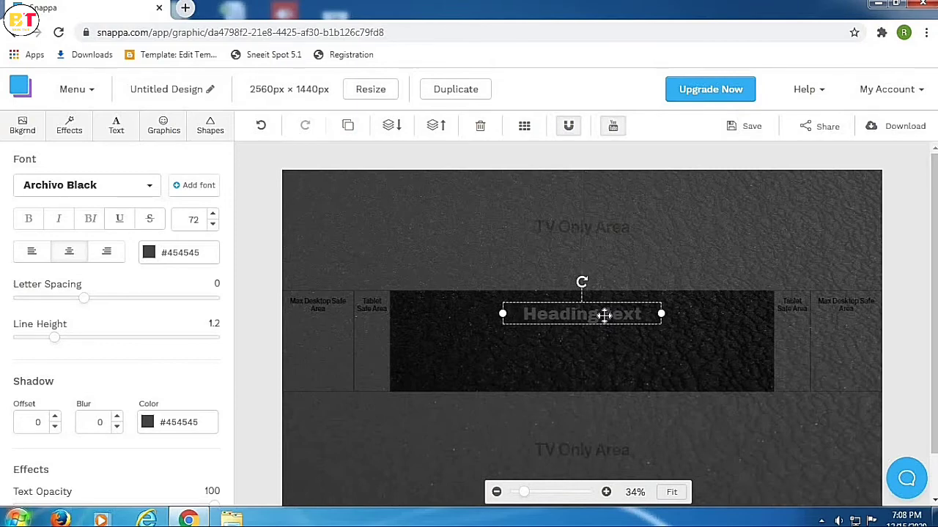
# Replace the heading's placeholder with 'Basic Tech' and narrow its text box to fit
pyautogui.doubleClick(604, 316)
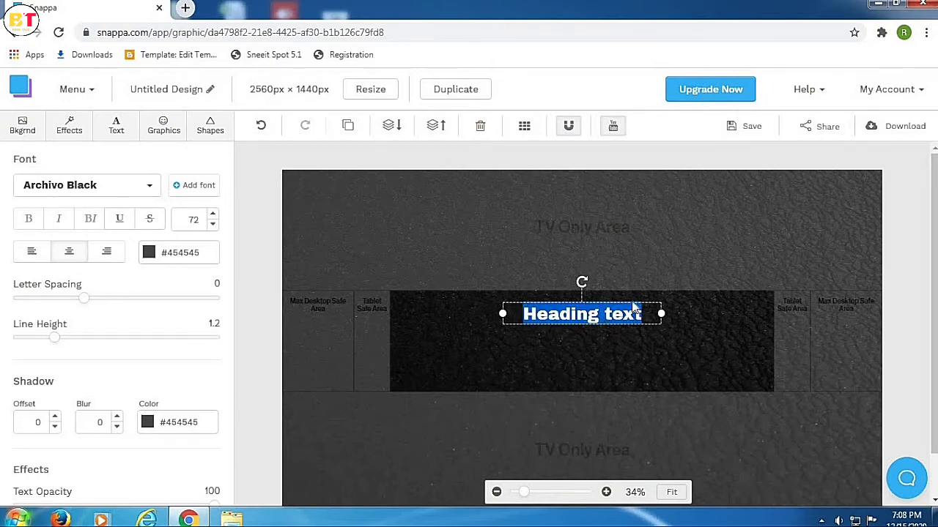
pyautogui.press('BackSpace')
pyautogui.write('B')
pyautogui.write('as')
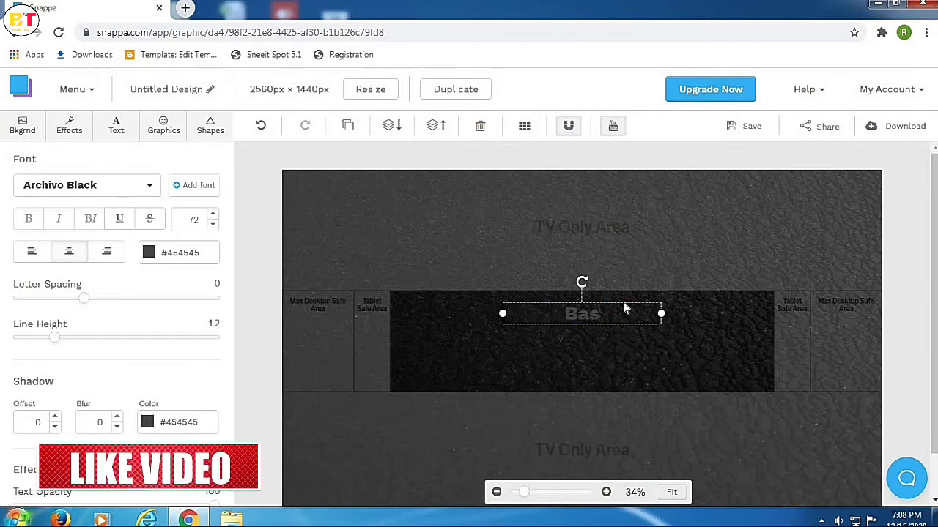
pyautogui.write('ic Tech')
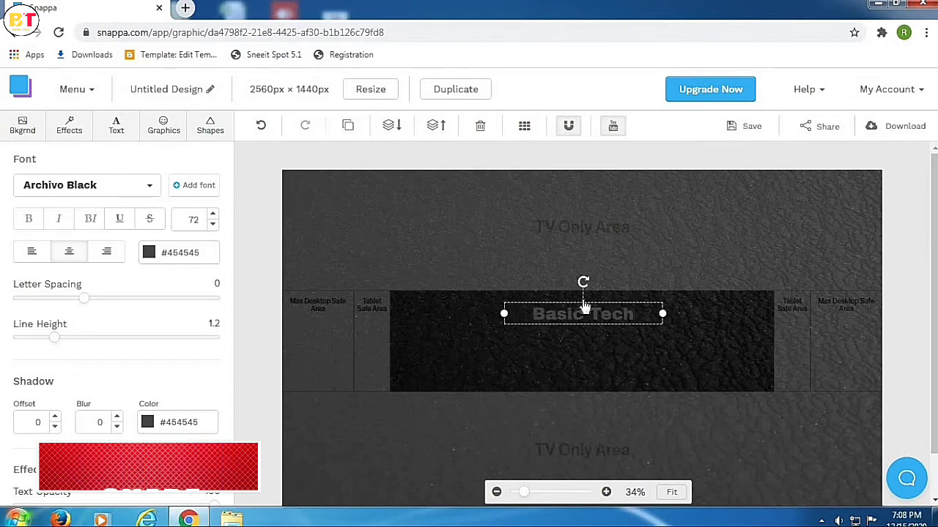
pyautogui.moveTo(582, 282)
pyautogui.mouseDown()
pyautogui.moveTo(586, 291)
pyautogui.moveTo(586, 283)
pyautogui.mouseUp()
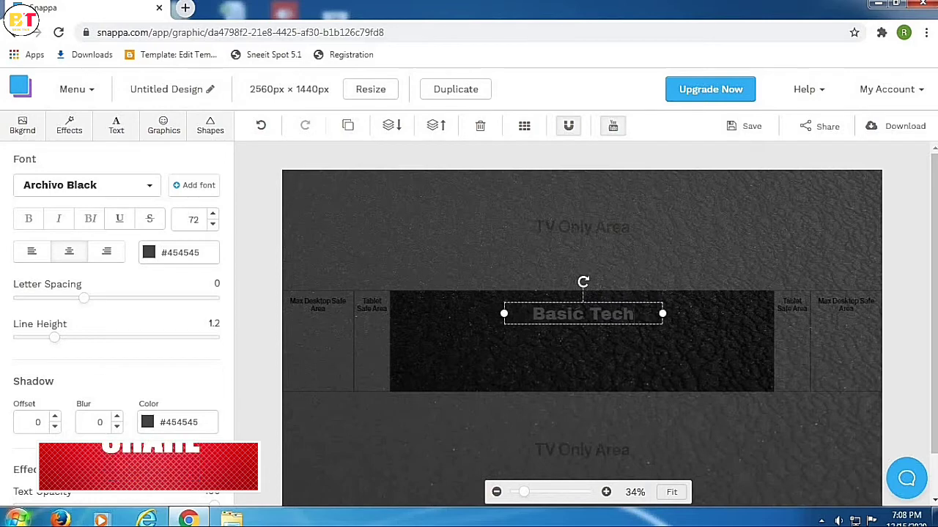
pyautogui.moveTo(641, 314); pyautogui.dragTo(641, 314)
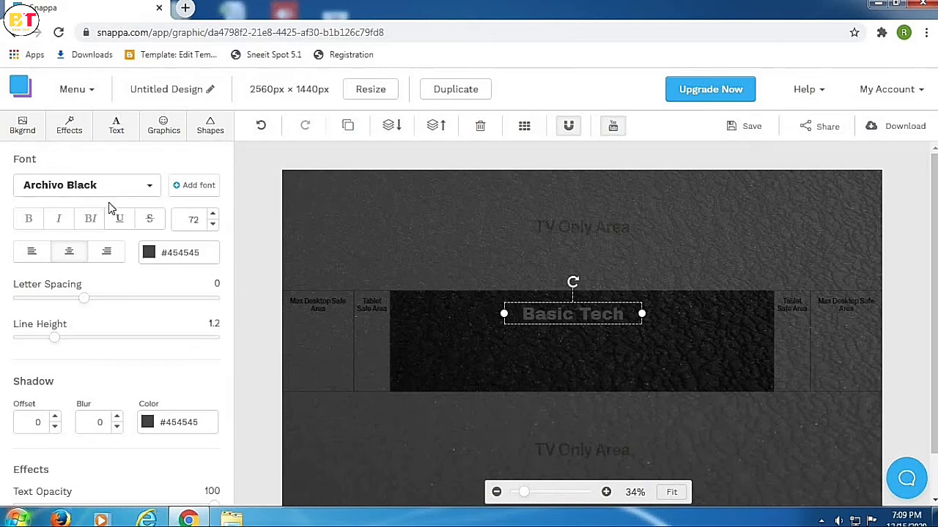
# Try Anton, then set the Basic Tech heading font to Faster One
pyautogui.click(132, 189)
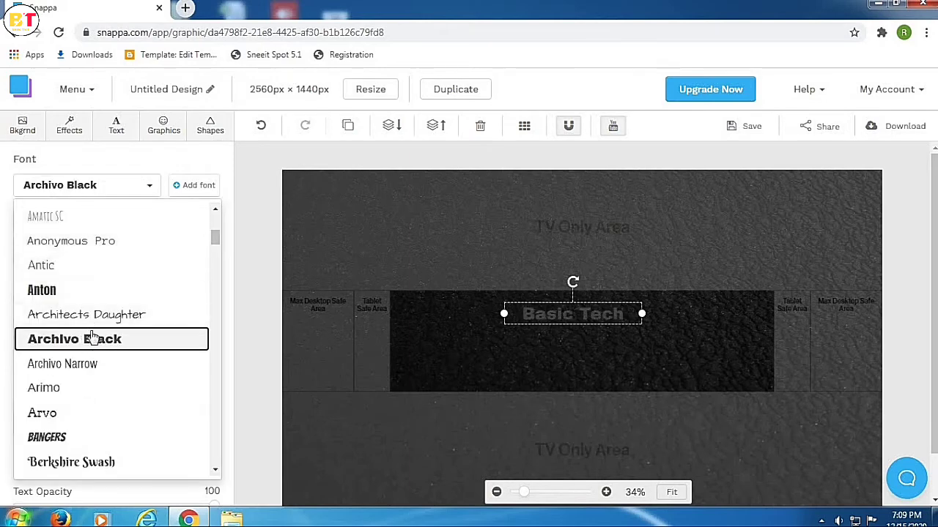
pyautogui.click(85, 290)
pyautogui.click(93, 192)
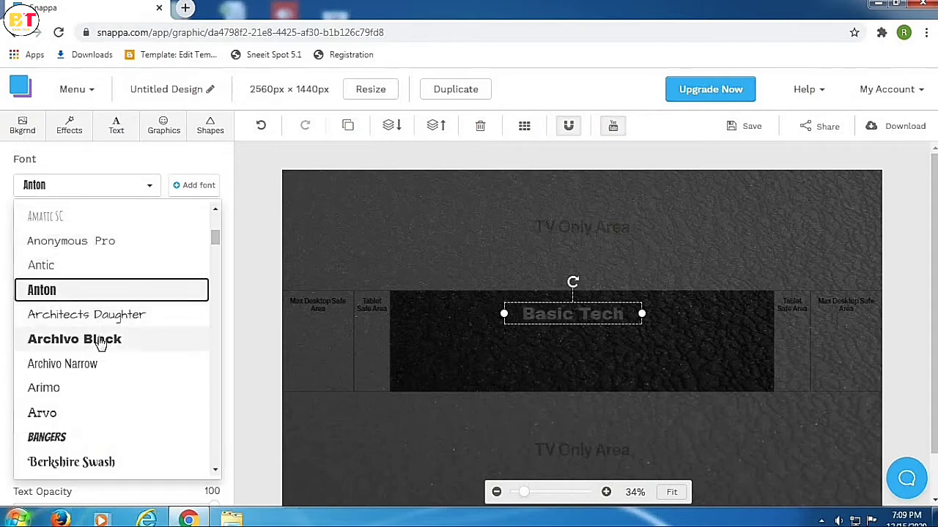
pyautogui.scroll(-2, 102, 388)
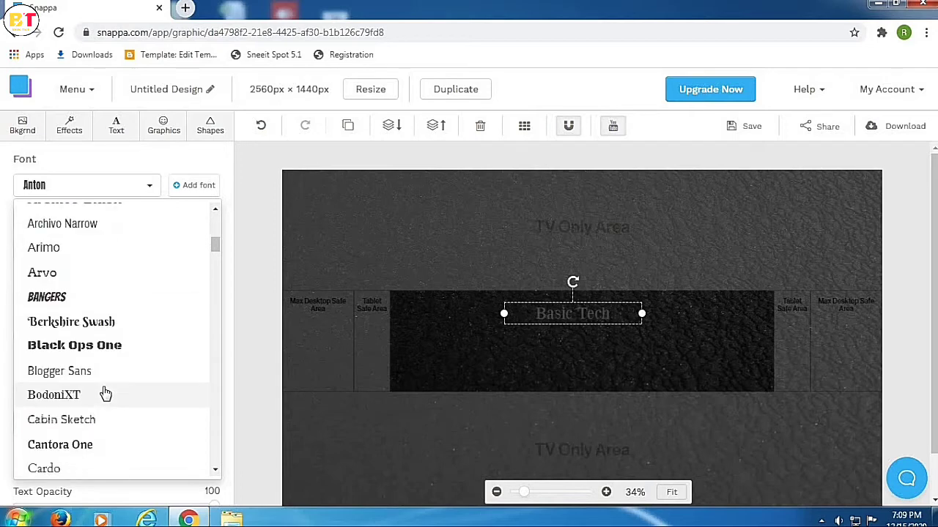
pyautogui.scroll(-1, 104, 385)
pyautogui.scroll(-3, 104, 385)
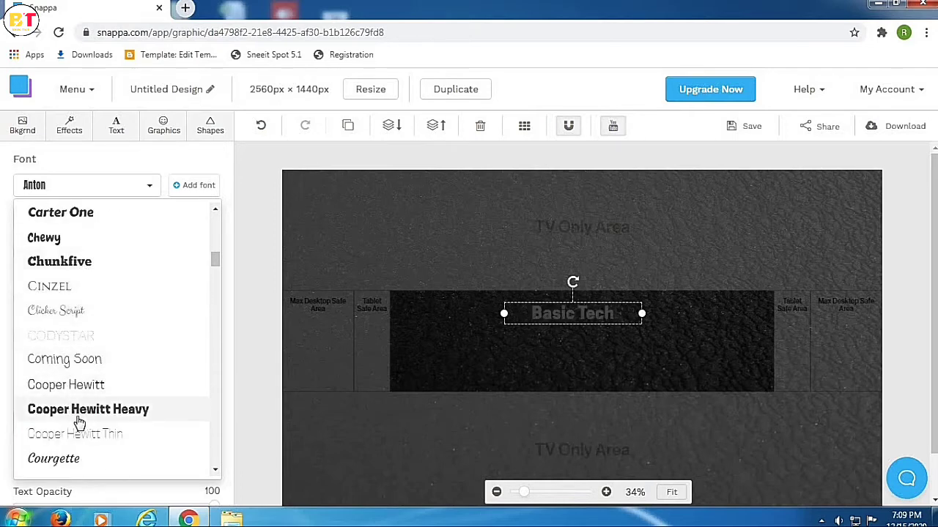
pyautogui.scroll(-3, 79, 421)
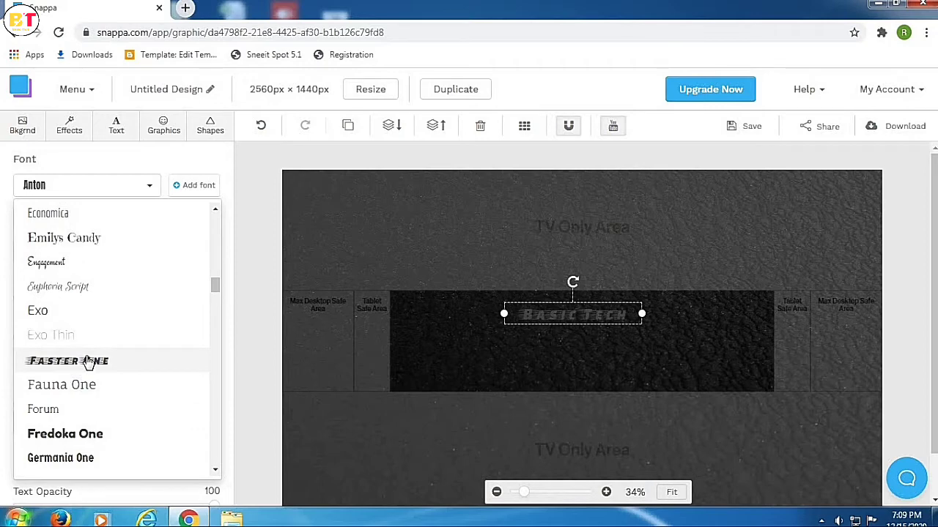
pyautogui.click(88, 361)
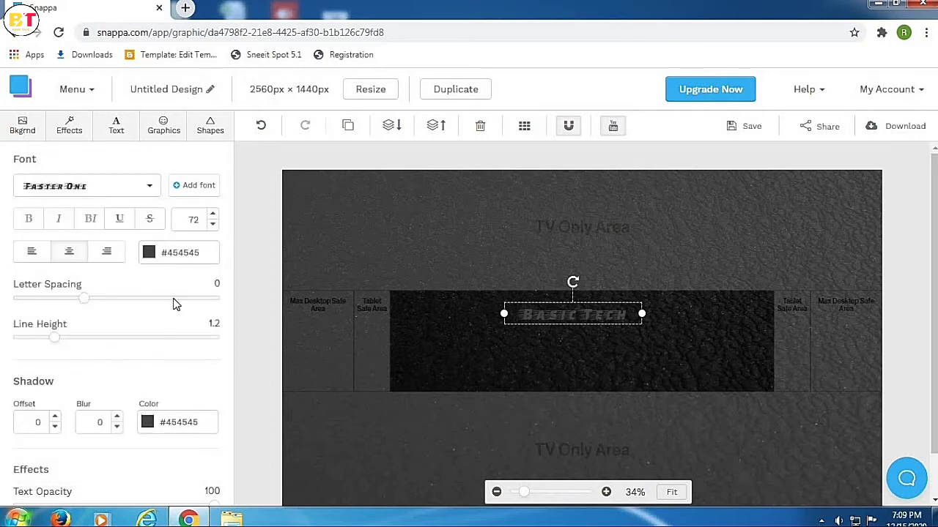
pyautogui.click(149, 254)
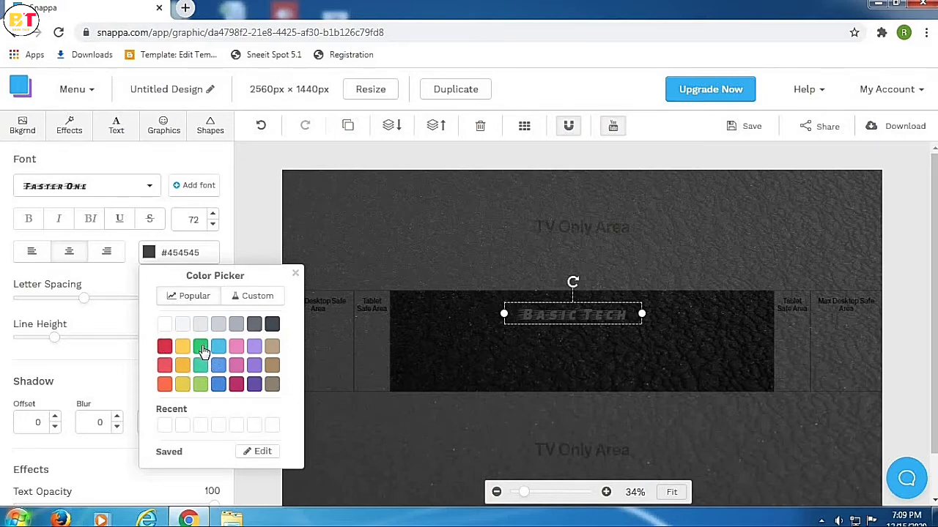
# Make the heading yellow #ffce54 with letter spacing 8 and line height 1.6
pyautogui.click(203, 352)
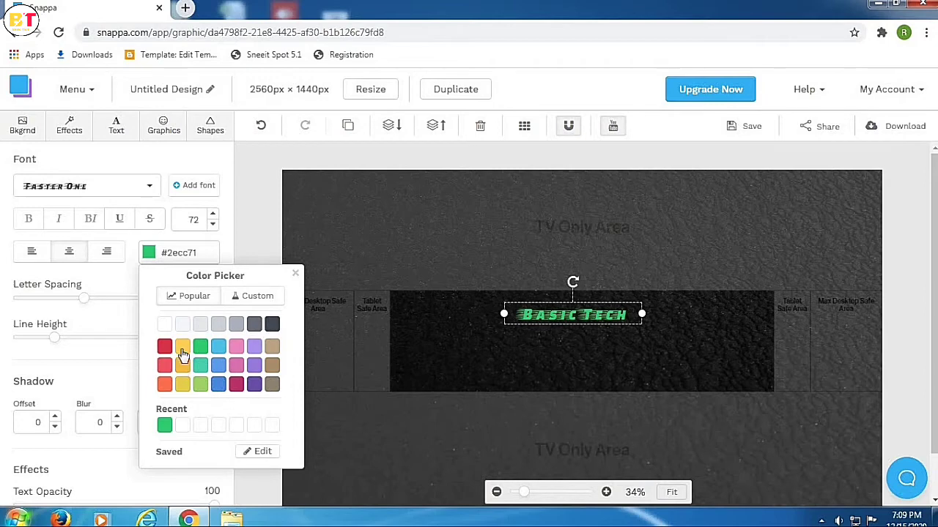
pyautogui.click(183, 350)
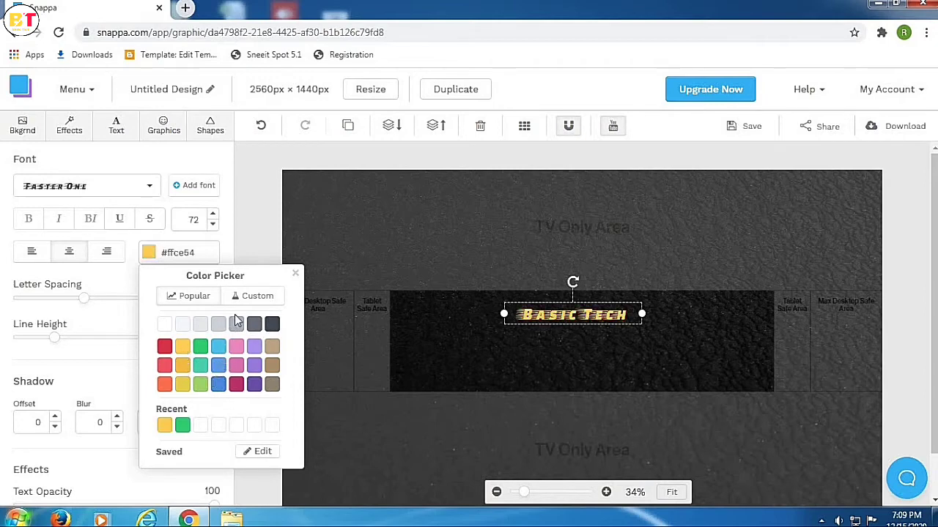
pyautogui.click(131, 276)
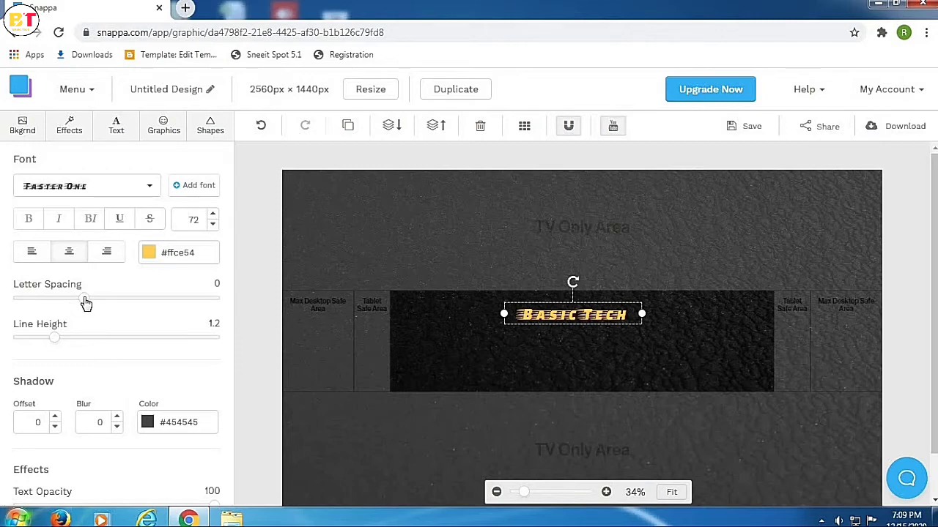
pyautogui.moveTo(80, 303)
pyautogui.mouseDown()
pyautogui.moveTo(157, 298)
pyautogui.moveTo(136, 302)
pyautogui.mouseUp()
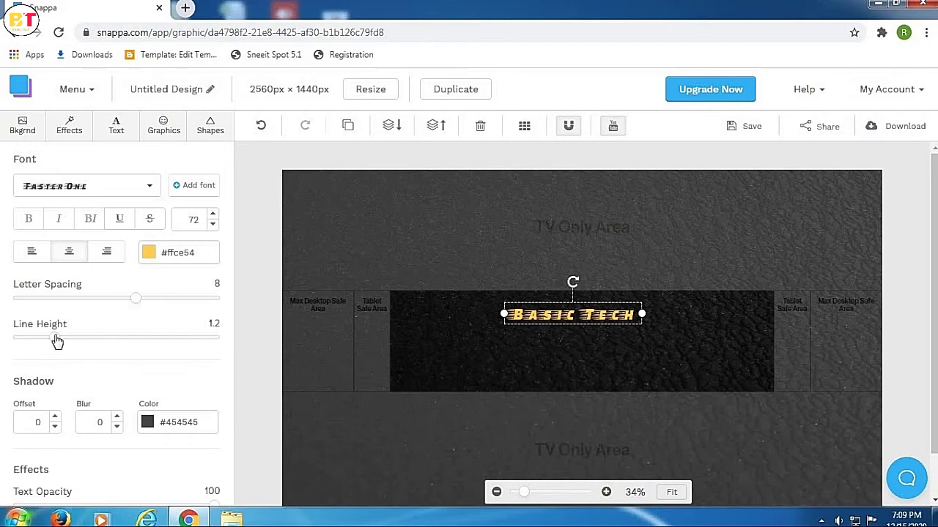
pyautogui.moveTo(56, 339)
pyautogui.mouseDown()
pyautogui.moveTo(117, 340)
pyautogui.moveTo(94, 344)
pyautogui.mouseUp()
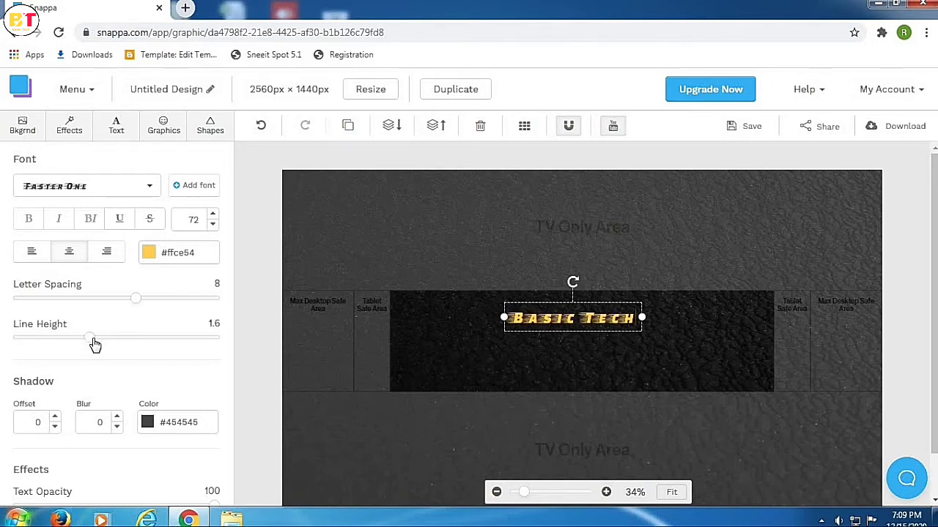
# Set the heading's shadow colour to dark slate #434a54
pyautogui.scroll(-1, 136, 365)
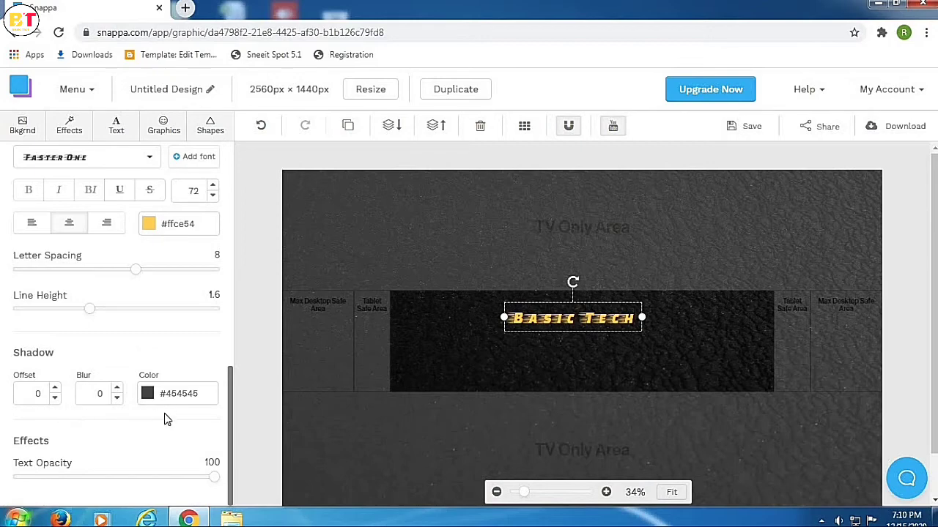
pyautogui.click(201, 394)
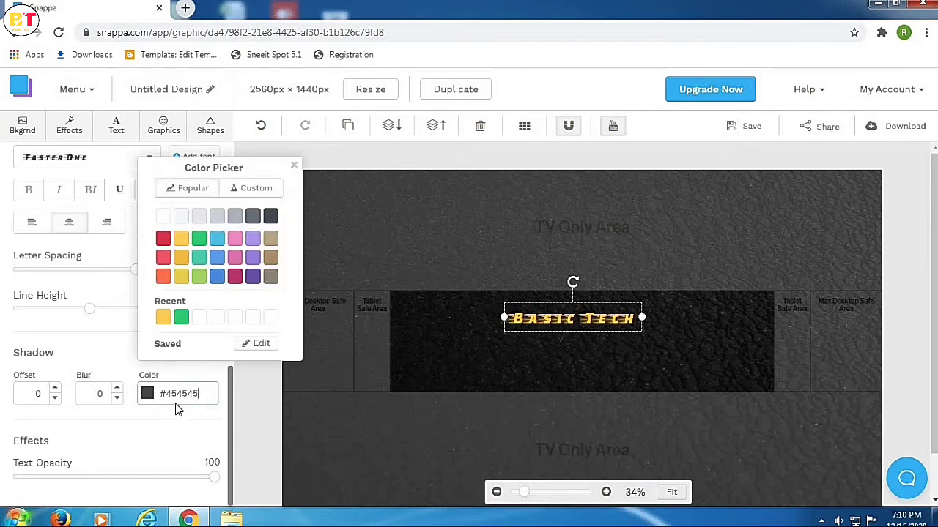
pyautogui.click(270, 215)
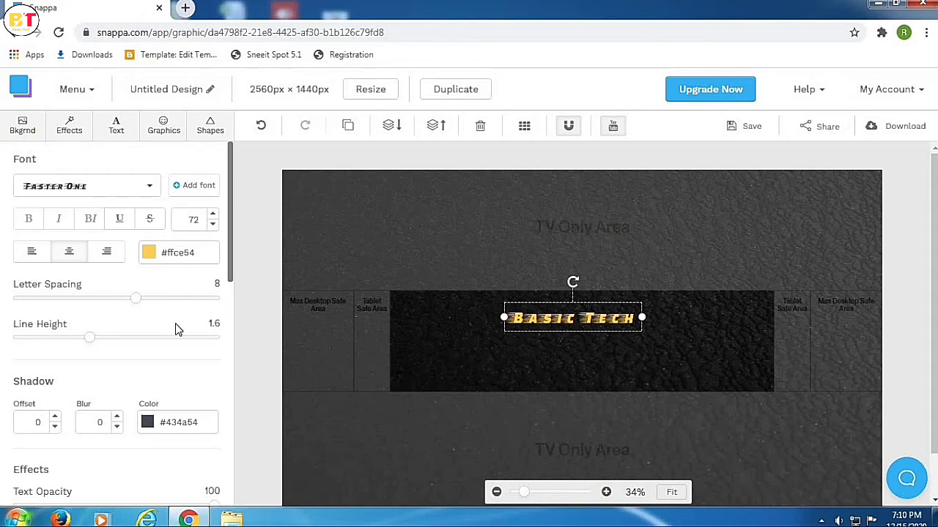
# Upload the FOR YT BANNER image from E:\Basic Tech (YT Channel) into Graphics Uploads
pyautogui.click(165, 129)
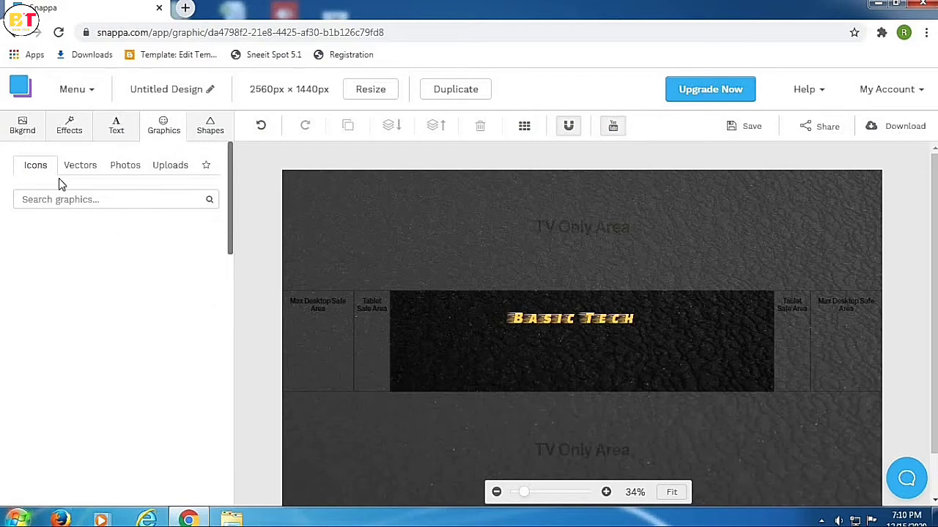
pyautogui.click(171, 174)
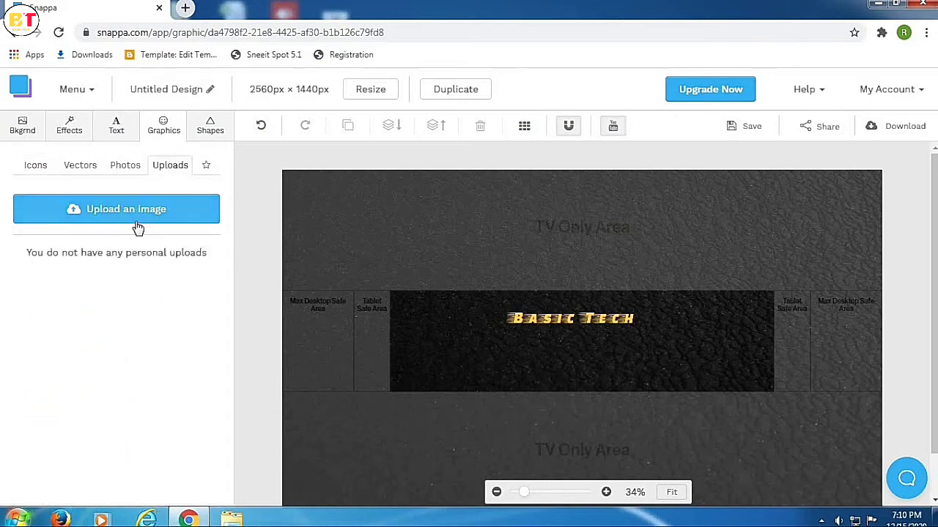
pyautogui.click(114, 217)
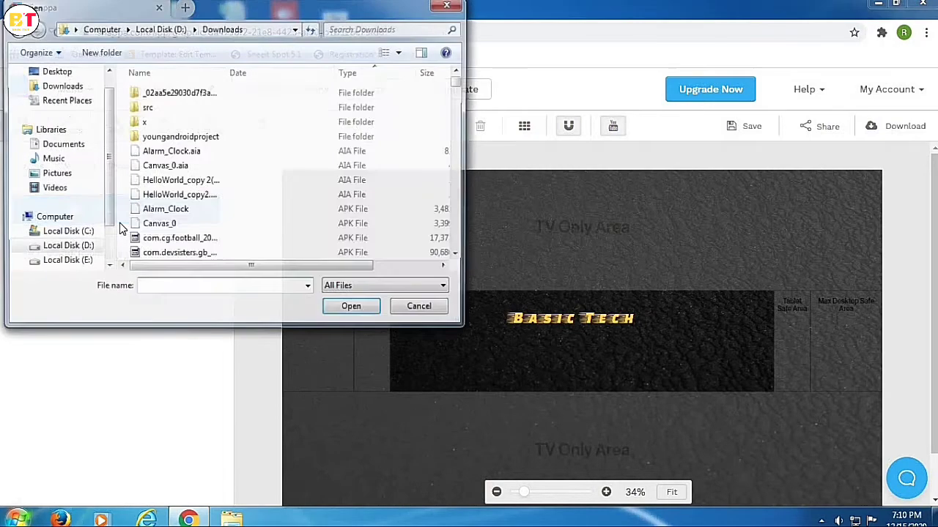
pyautogui.scroll(-2, 71, 117)
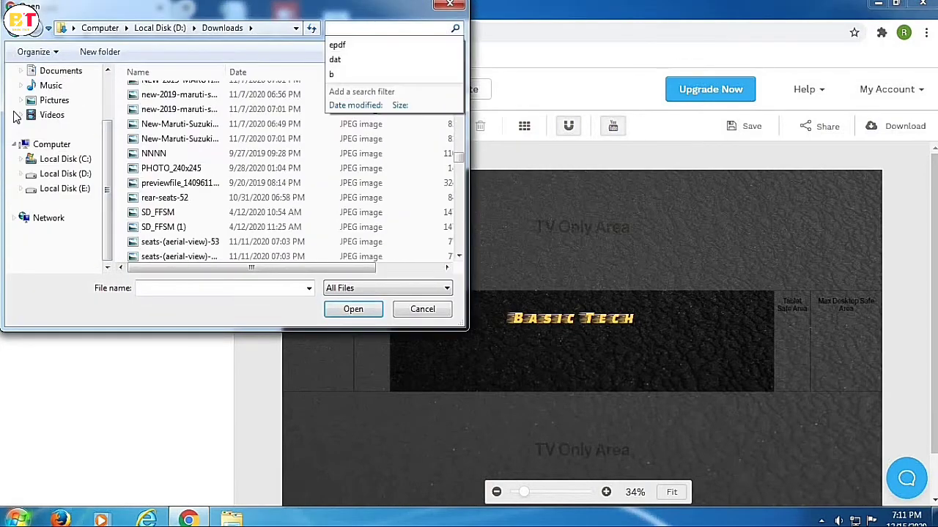
pyautogui.click(66, 188)
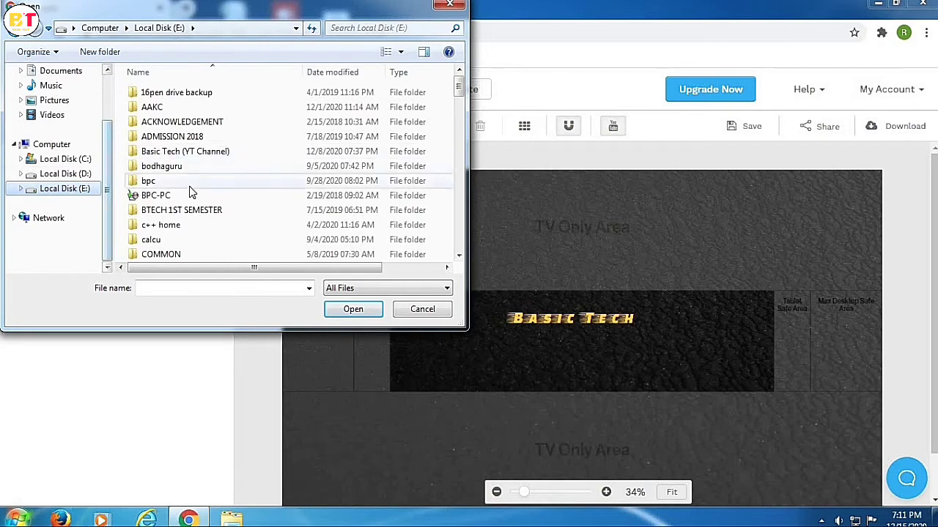
pyautogui.click(203, 152)
pyautogui.doubleClick(204, 152)
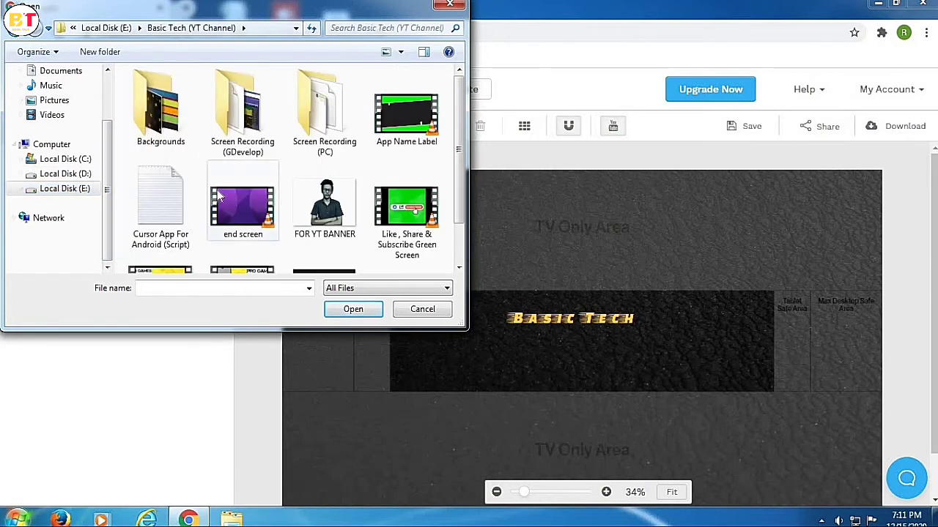
pyautogui.click(321, 214)
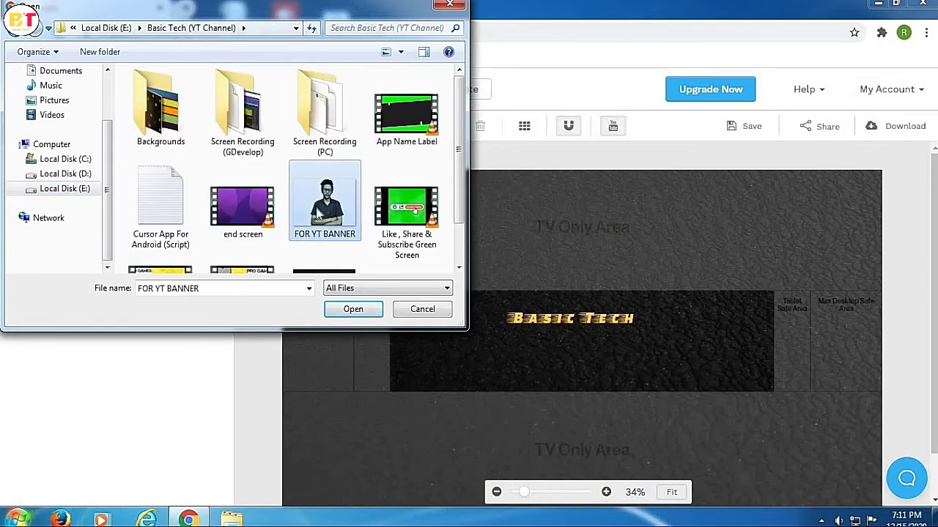
pyautogui.click(348, 308)
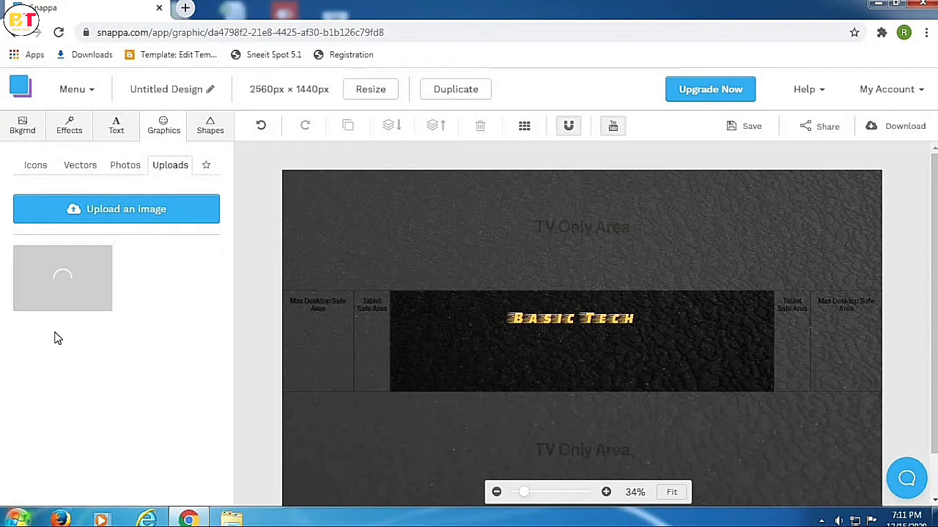
# Move the Basic Tech heading to the left end of the central band, then show the uploaded graphics
pyautogui.click(559, 319)
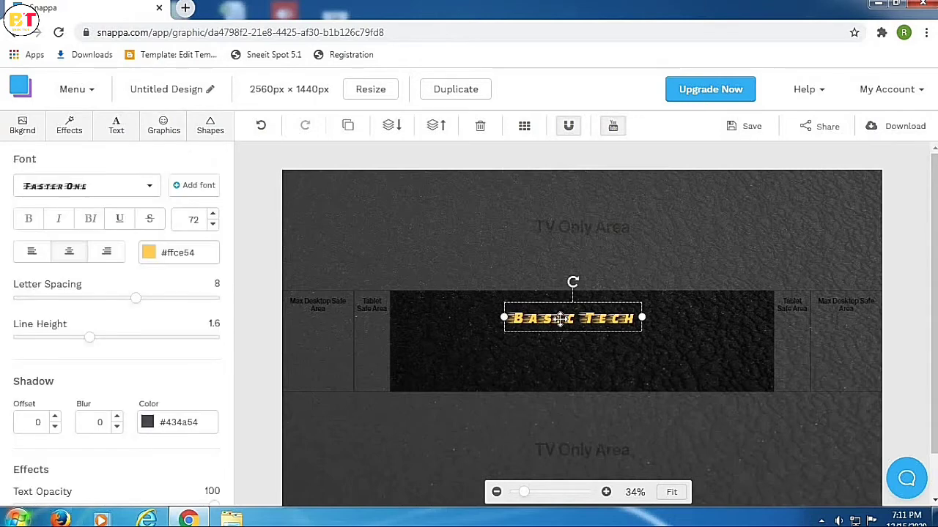
pyautogui.moveTo(560, 319)
pyautogui.mouseDown()
pyautogui.moveTo(421, 311)
pyautogui.moveTo(452, 307)
pyautogui.mouseUp()
pyautogui.click(451, 334)
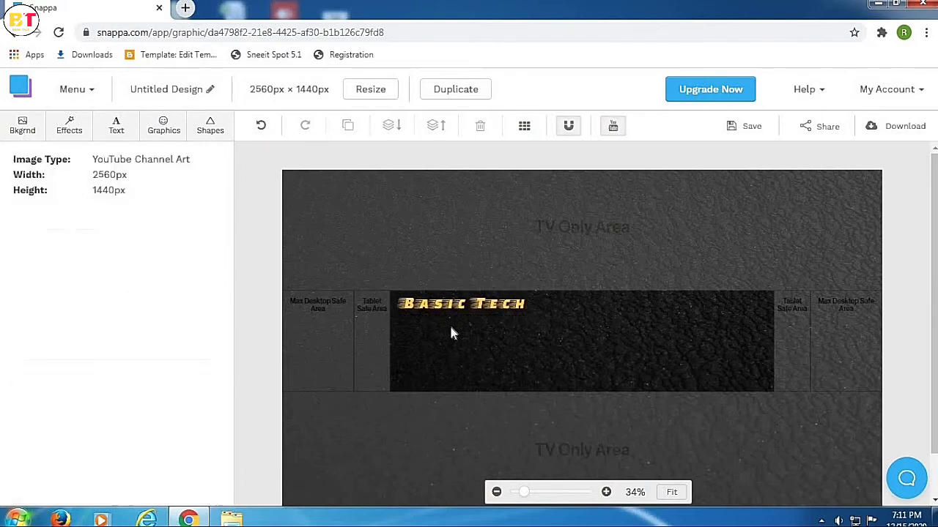
pyautogui.click(163, 128)
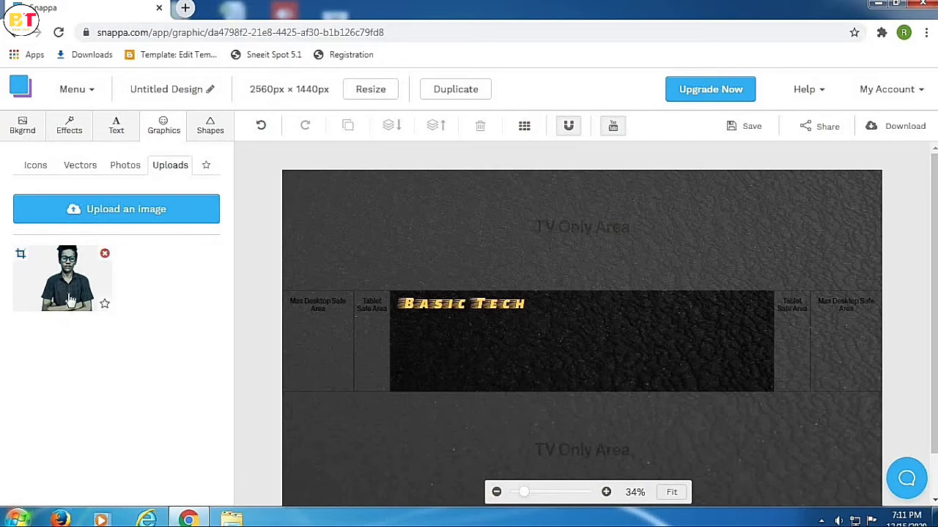
# Add the uploaded portrait to the banner, try Remove Image Background, and dismiss the upgrade prompt
pyautogui.click(71, 301)
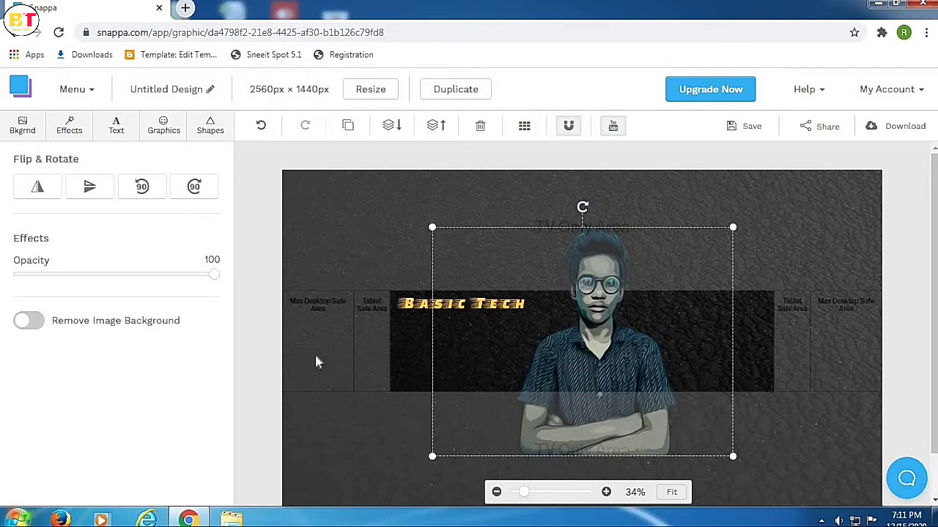
pyautogui.click(33, 324)
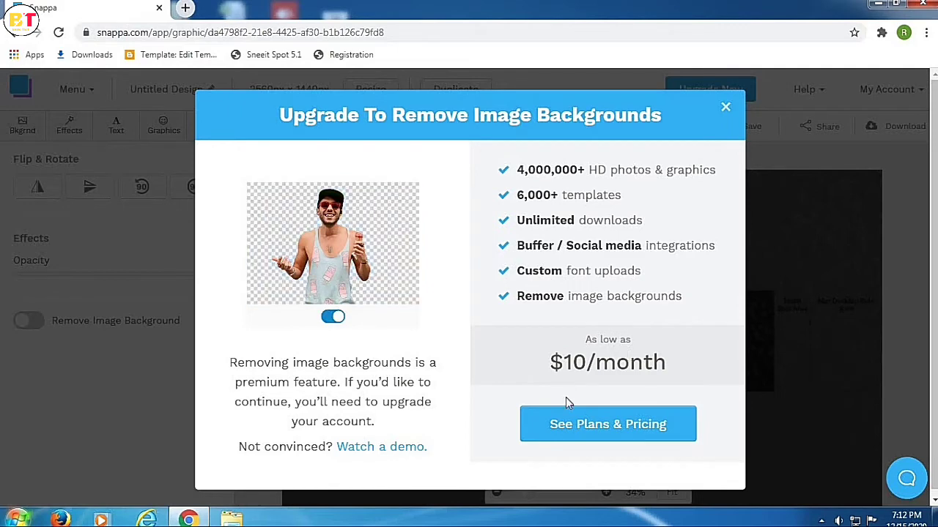
pyautogui.click(725, 108)
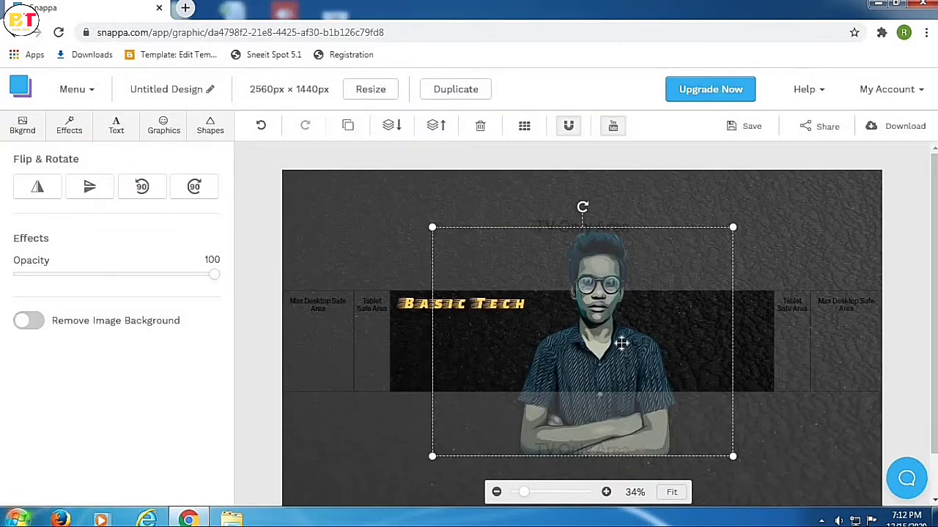
# Shrink the portrait and position it at the right end of the central band
pyautogui.moveTo(622, 342)
pyautogui.mouseDown()
pyautogui.moveTo(622, 324)
pyautogui.moveTo(616, 331)
pyautogui.mouseUp()
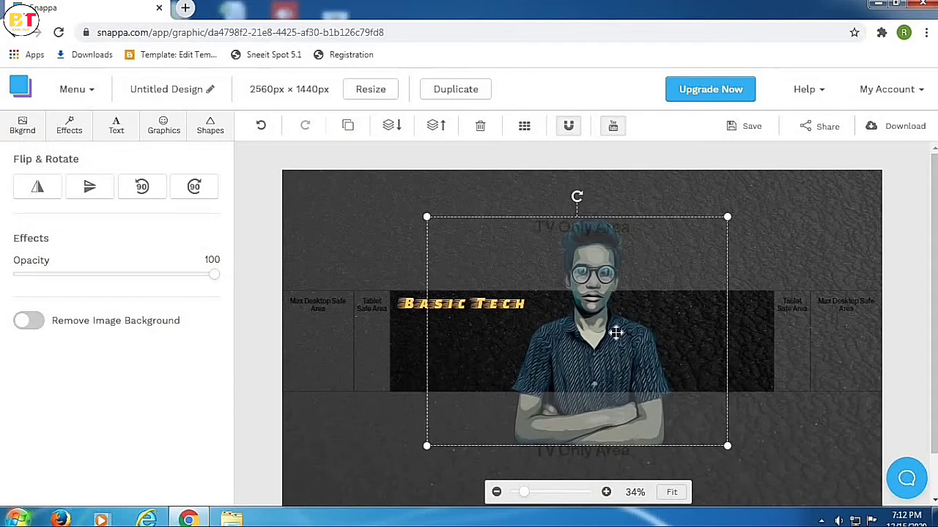
pyautogui.moveTo(617, 332); pyautogui.dragTo(607, 262)
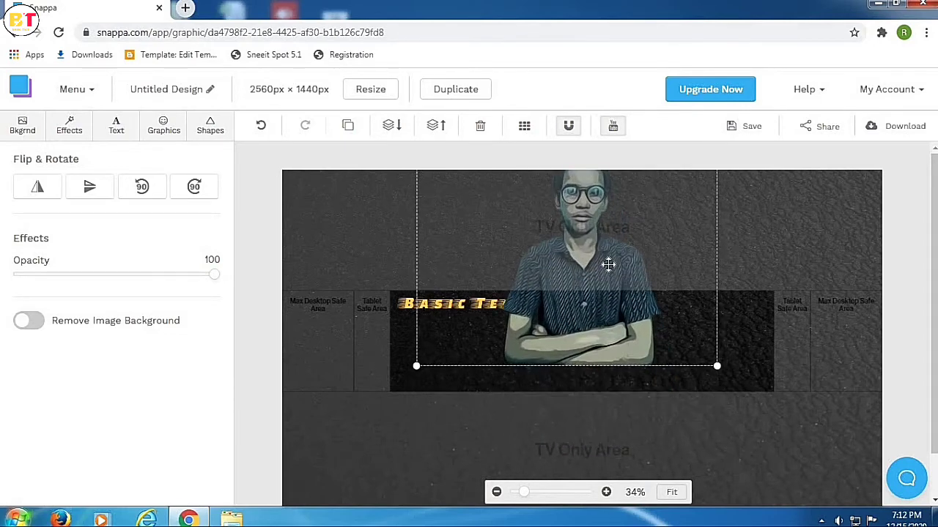
pyautogui.moveTo(713, 357)
pyautogui.mouseDown()
pyautogui.moveTo(695, 381)
pyautogui.moveTo(636, 324)
pyautogui.moveTo(639, 372)
pyautogui.moveTo(511, 299)
pyautogui.moveTo(803, 399)
pyautogui.mouseUp()
pyautogui.moveTo(748, 373); pyautogui.dragTo(740, 361)
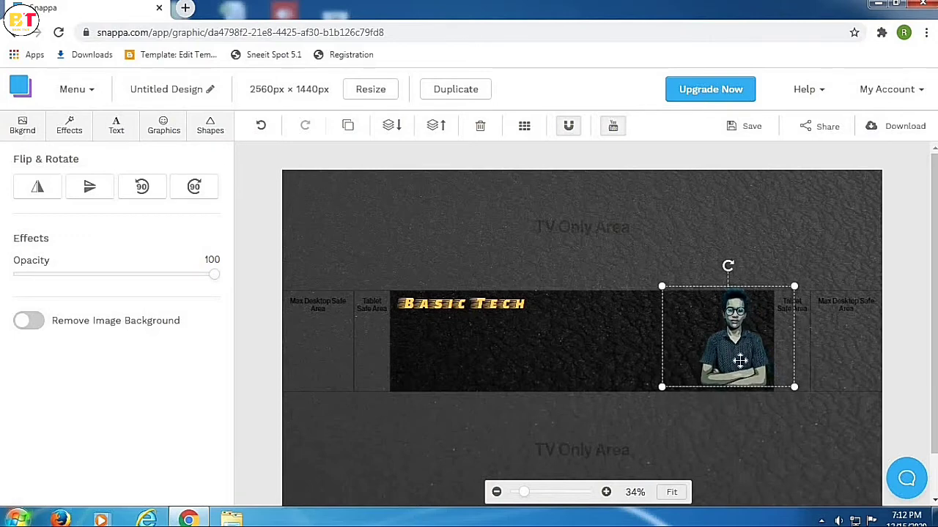
pyautogui.moveTo(791, 389); pyautogui.dragTo(796, 397)
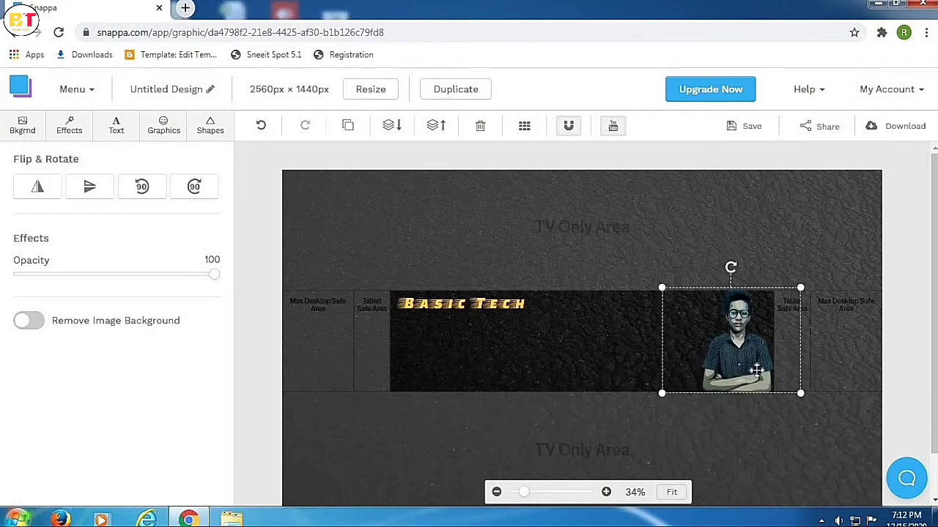
pyautogui.moveTo(756, 370); pyautogui.dragTo(754, 371)
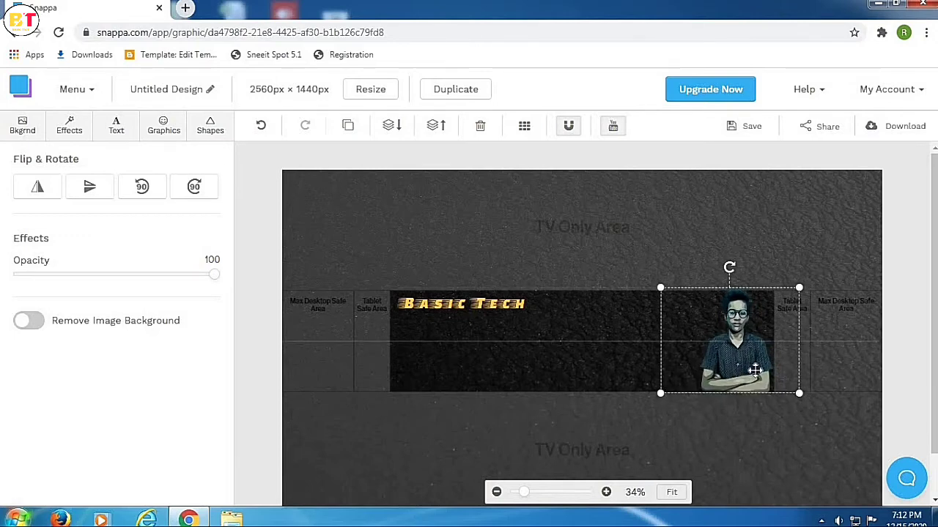
pyautogui.click(628, 357)
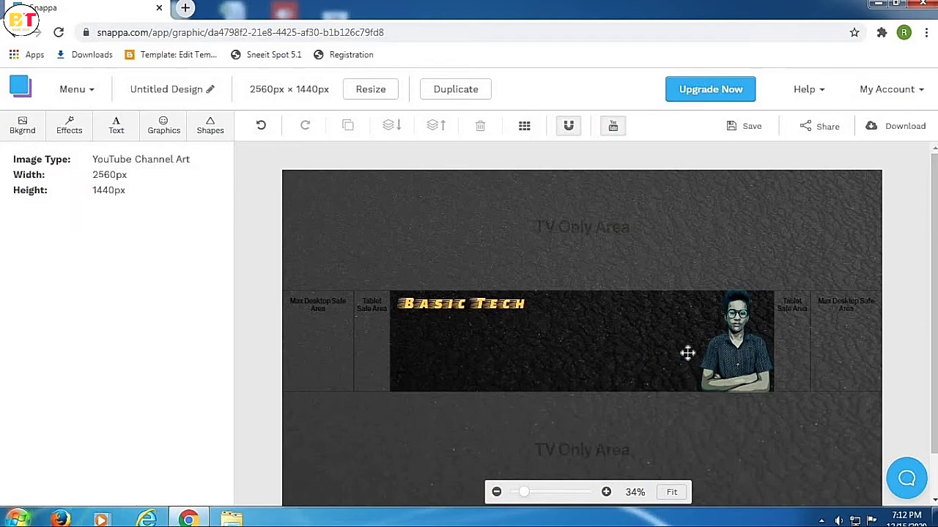
pyautogui.click(725, 364)
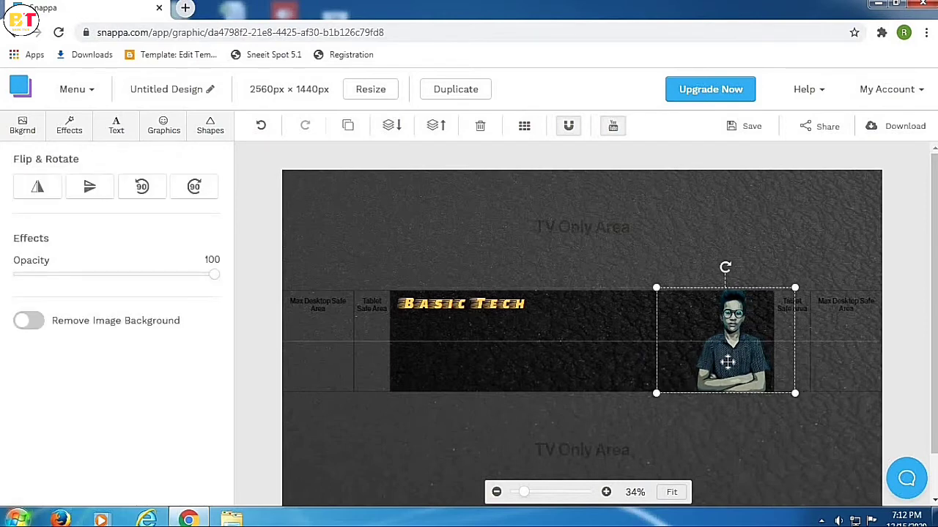
pyautogui.click(639, 358)
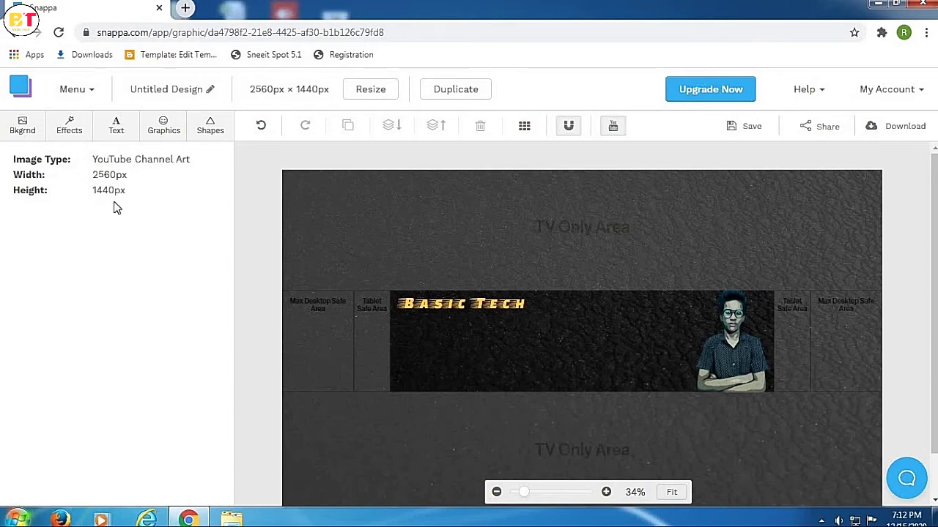
# Add a triangle, rotate it about 45 degrees, and shrink it into the strip's lower left
pyautogui.click(212, 139)
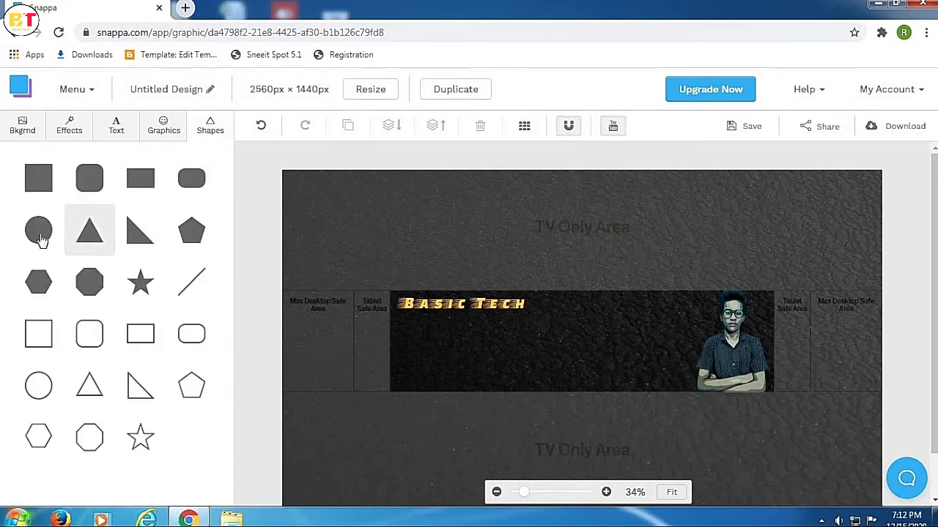
pyautogui.click(89, 232)
pyautogui.click(590, 322)
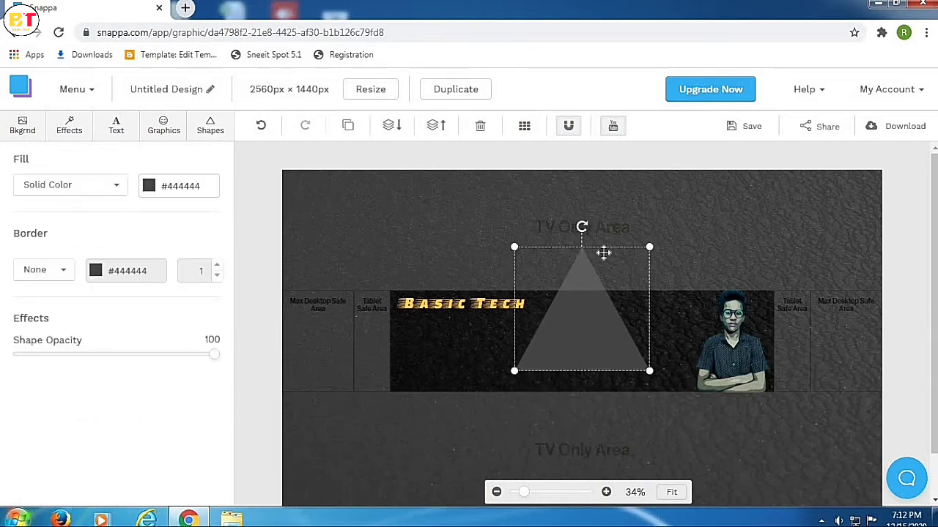
pyautogui.moveTo(582, 227); pyautogui.dragTo(638, 260)
pyautogui.moveTo(578, 401)
pyautogui.mouseDown()
pyautogui.moveTo(590, 280)
pyautogui.moveTo(569, 383)
pyautogui.moveTo(558, 364)
pyautogui.moveTo(408, 375)
pyautogui.moveTo(418, 368)
pyautogui.mouseUp()
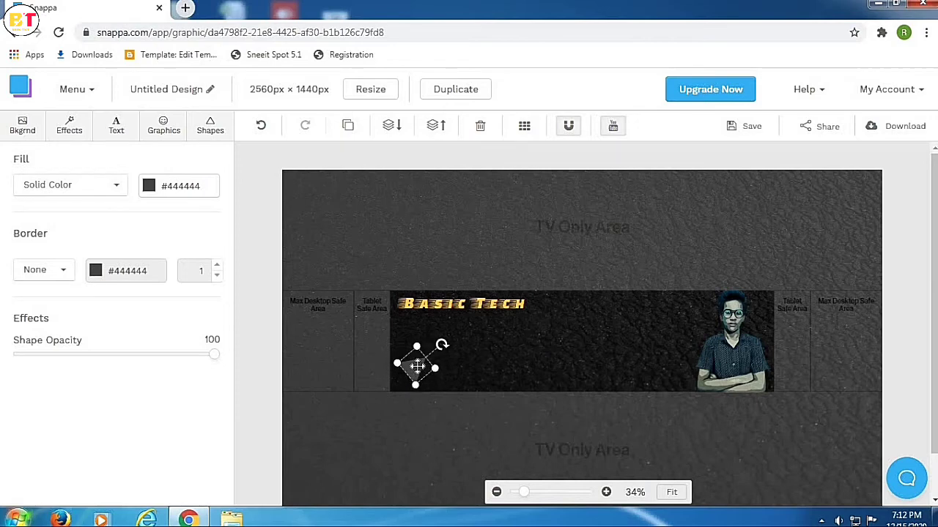
# Give the triangle a dashed dark grey border and a red fill
pyautogui.click(95, 271)
pyautogui.click(111, 364)
pyautogui.click(471, 377)
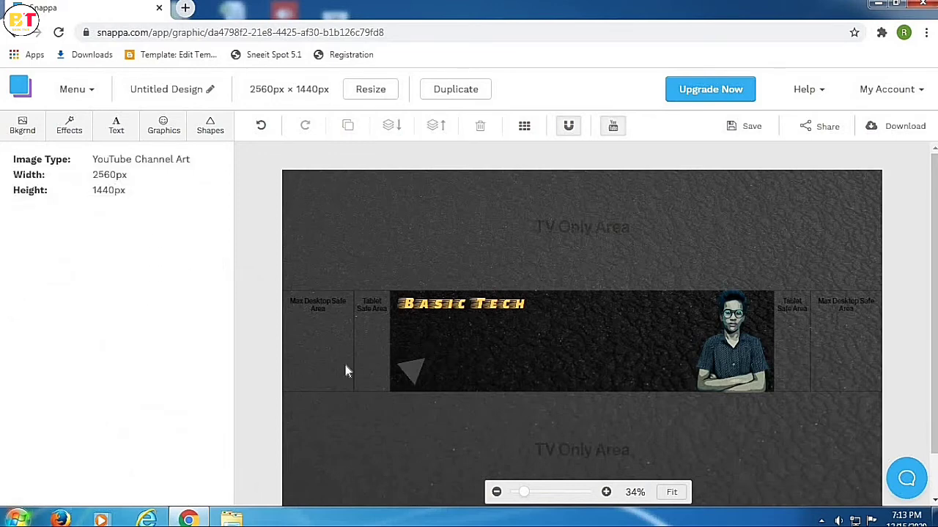
pyautogui.click(413, 368)
pyautogui.click(96, 272)
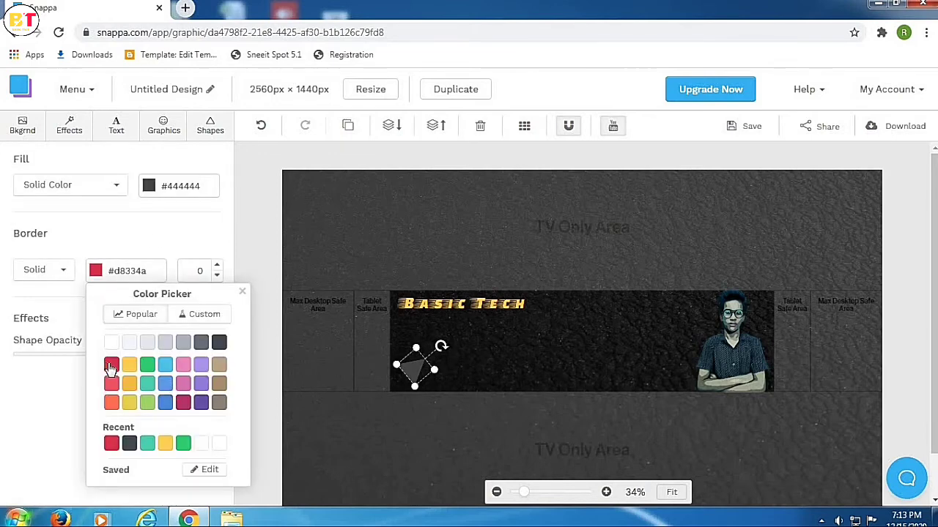
pyautogui.click(66, 271)
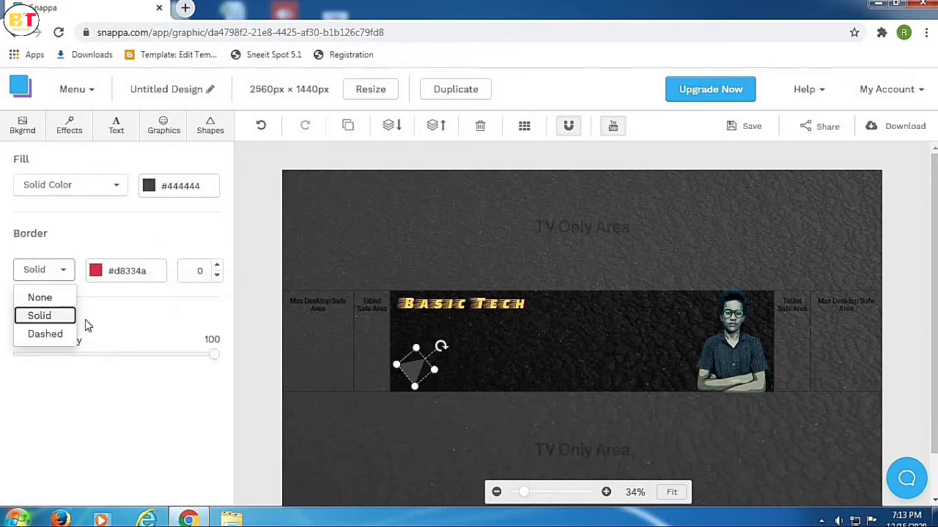
pyautogui.click(58, 334)
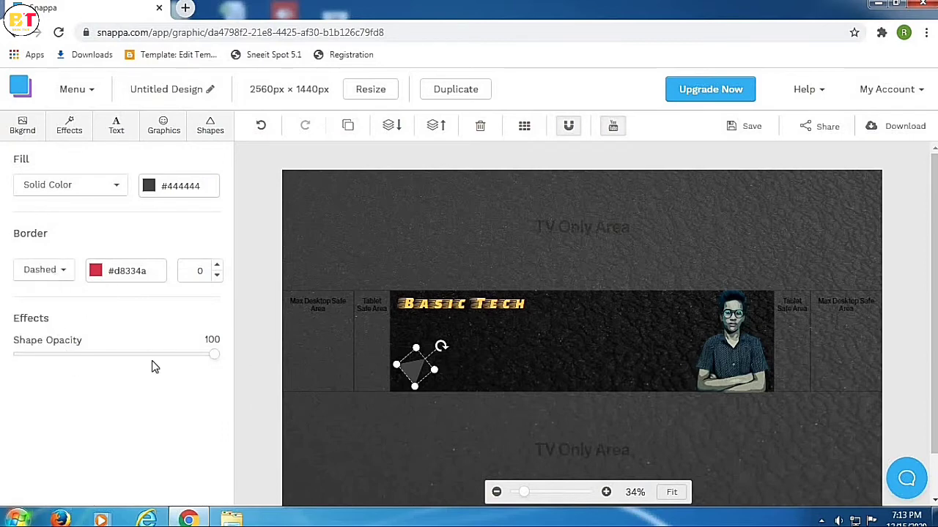
pyautogui.click(98, 279)
pyautogui.click(219, 342)
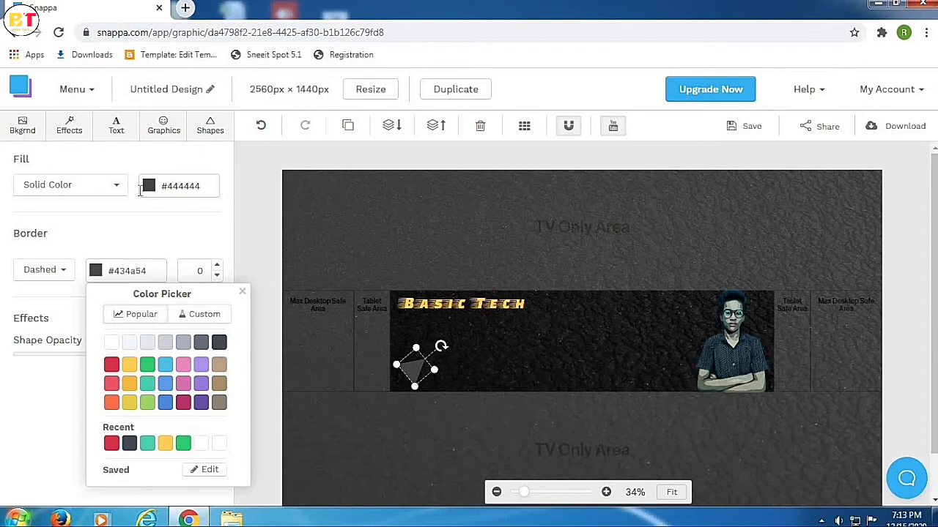
pyautogui.click(149, 185)
pyautogui.click(165, 292)
pyautogui.click(488, 316)
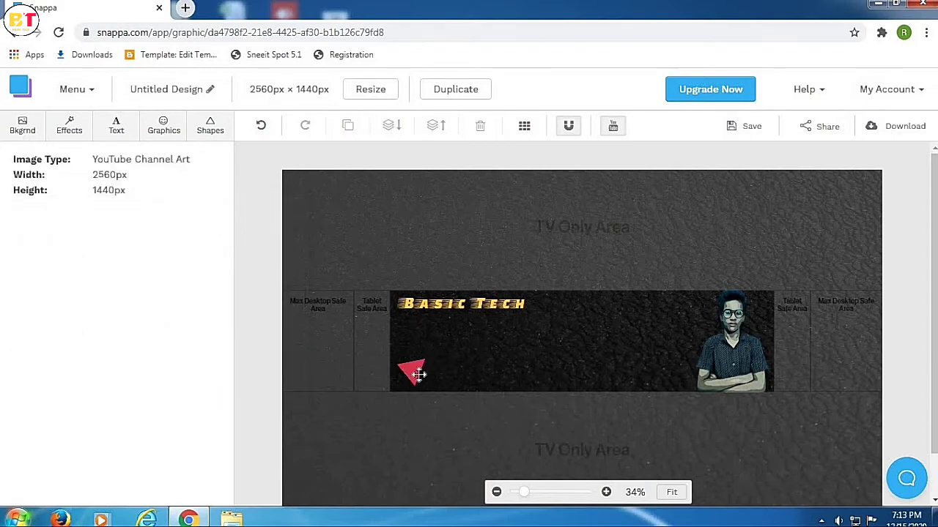
# Add a small right triangle right of the heading, rotated about 45 degrees and filled green
pyautogui.click(211, 126)
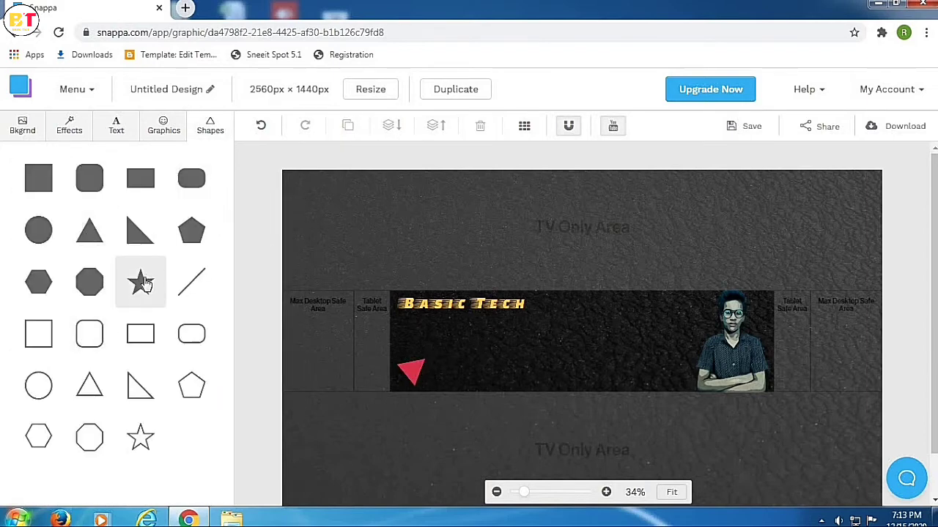
pyautogui.click(140, 230)
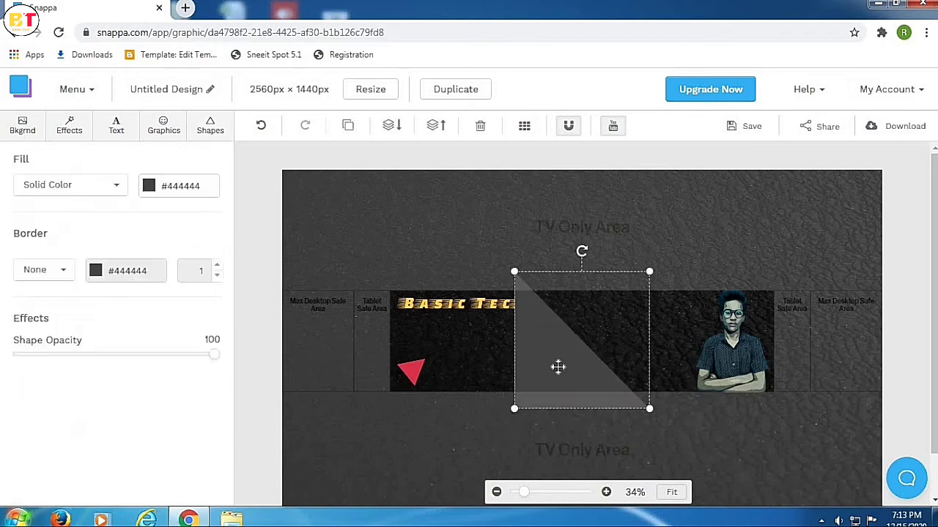
pyautogui.moveTo(650, 409)
pyautogui.mouseDown()
pyautogui.moveTo(544, 303)
pyautogui.moveTo(577, 317)
pyautogui.mouseUp()
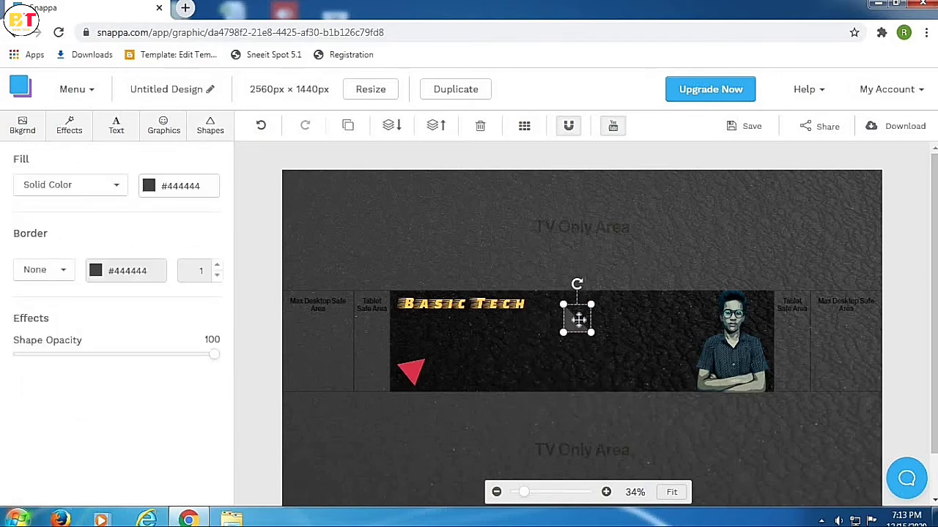
pyautogui.moveTo(578, 286); pyautogui.dragTo(604, 298)
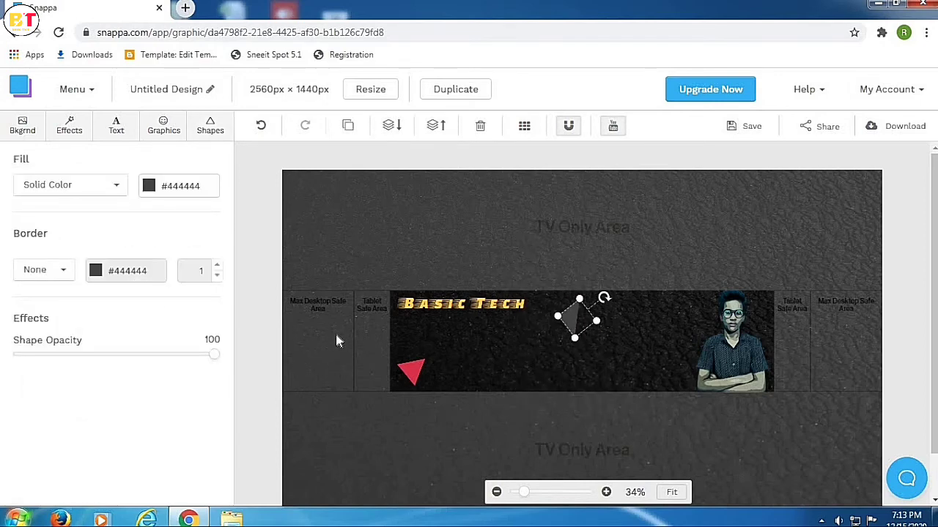
pyautogui.click(147, 189)
pyautogui.click(201, 288)
pyautogui.click(516, 345)
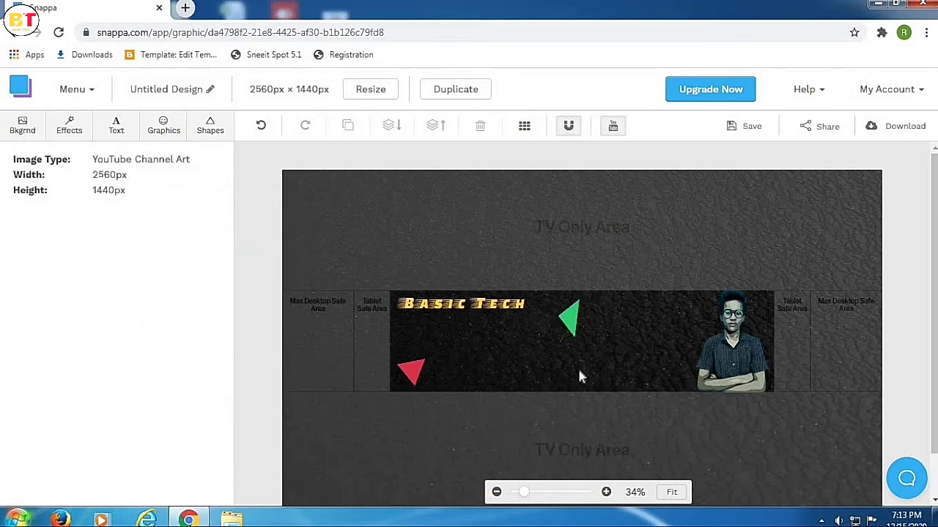
# Move the green triangle onto the portrait beside its head
pyautogui.click(722, 360)
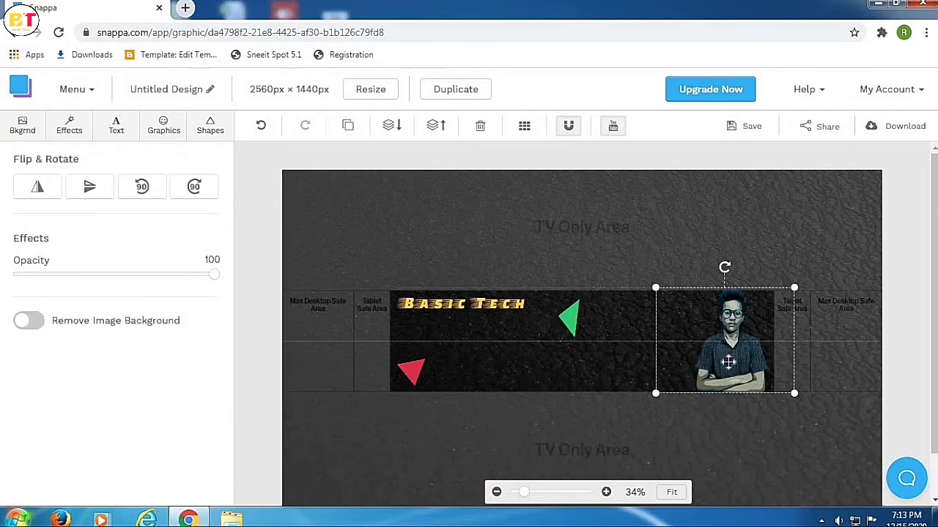
pyautogui.click(718, 360)
pyautogui.click(615, 365)
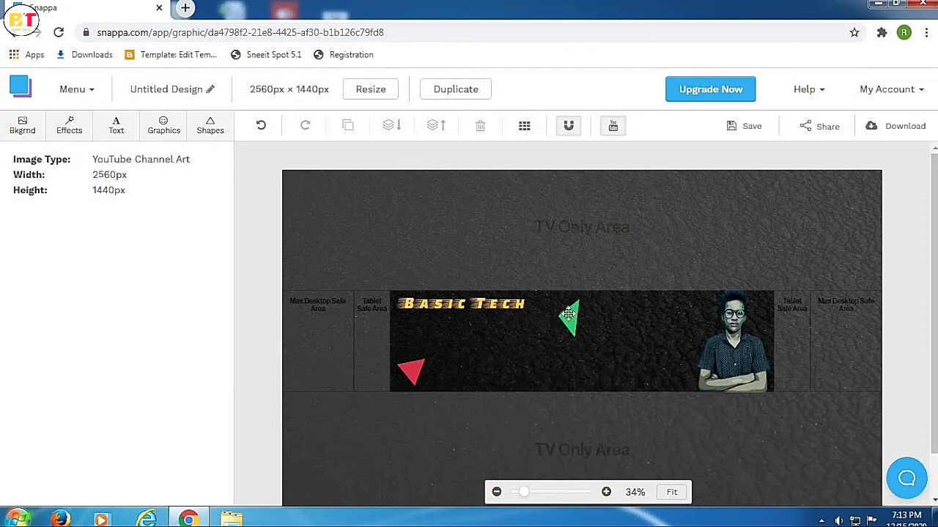
pyautogui.moveTo(569, 316); pyautogui.dragTo(708, 334)
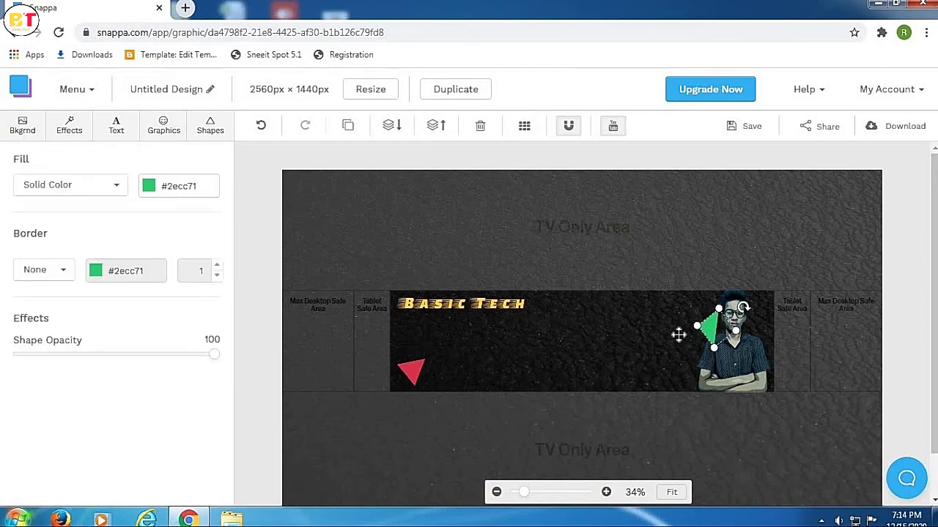
pyautogui.click(678, 333)
pyautogui.click(635, 364)
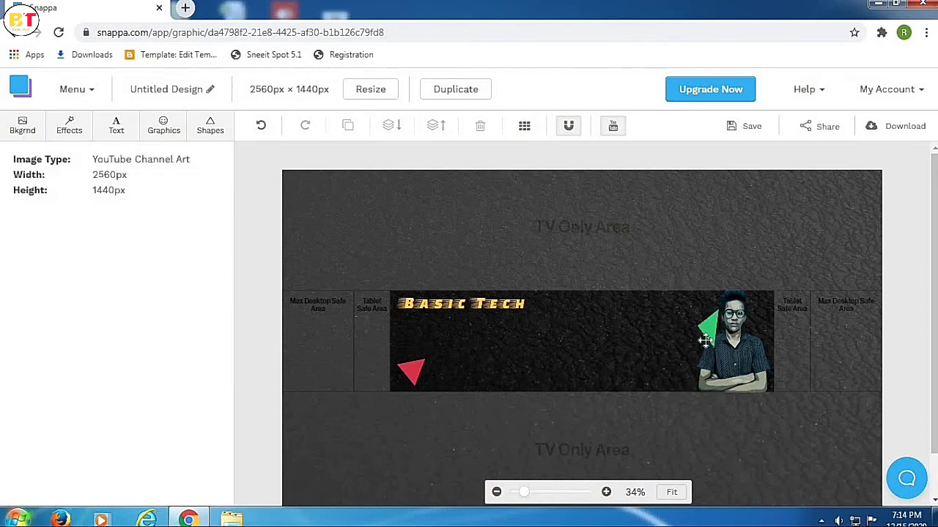
pyautogui.click(708, 334)
pyautogui.click(654, 351)
pyautogui.click(738, 359)
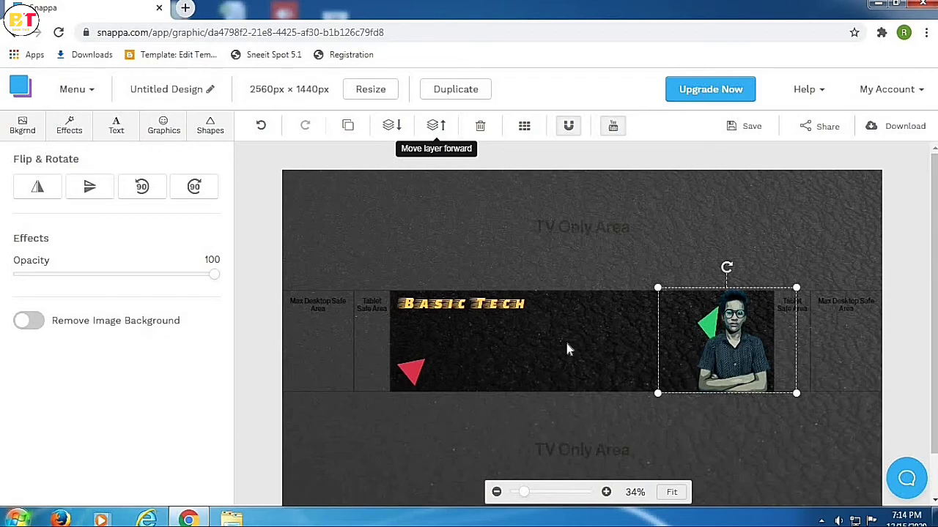
pyautogui.click(626, 352)
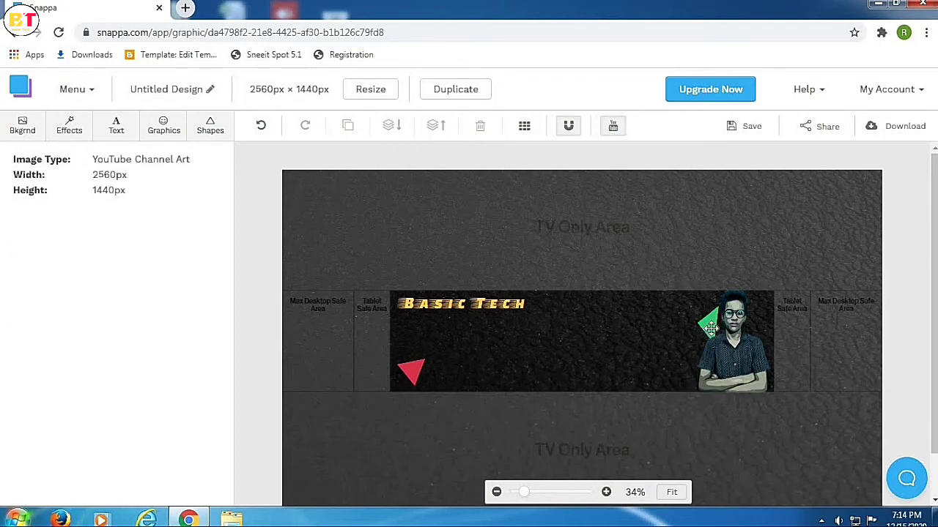
# Move the red triangle up to the Basic Tech heading and send it behind the text
pyautogui.moveTo(412, 371); pyautogui.dragTo(409, 319)
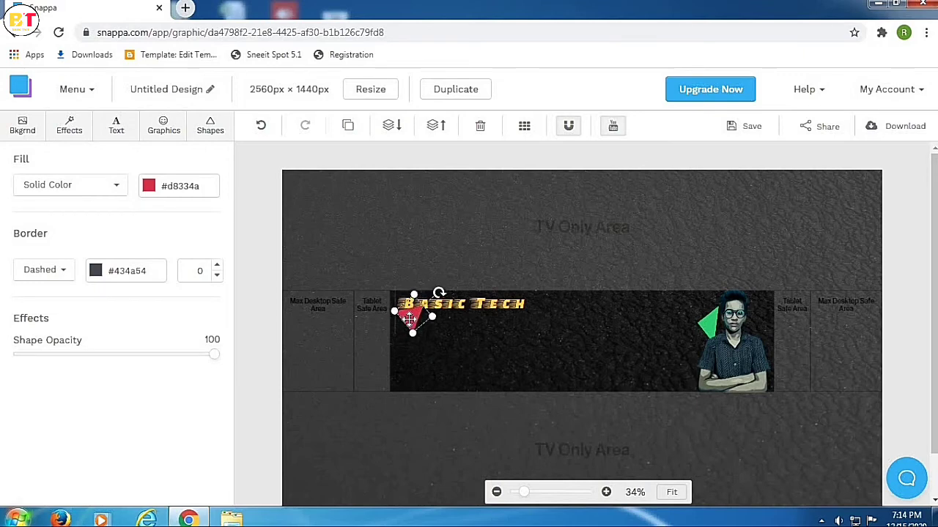
pyautogui.click(485, 350)
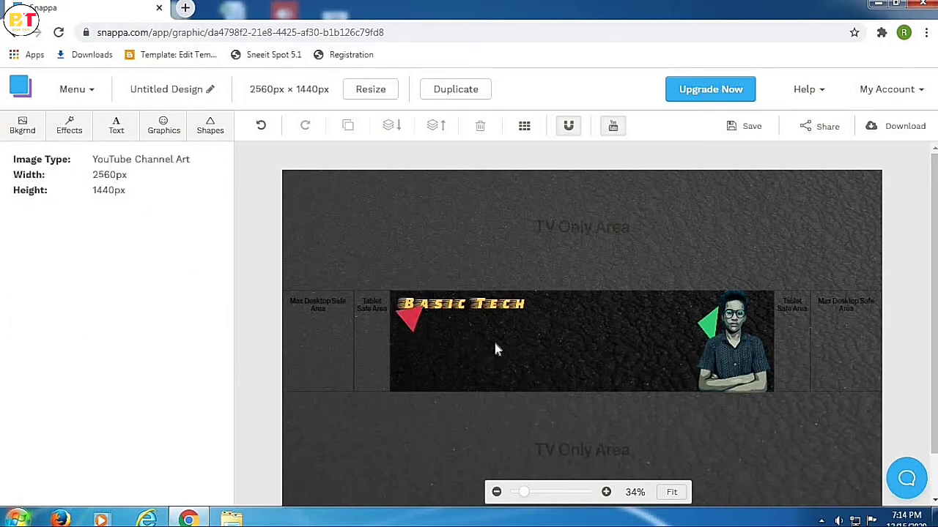
pyautogui.click(410, 317)
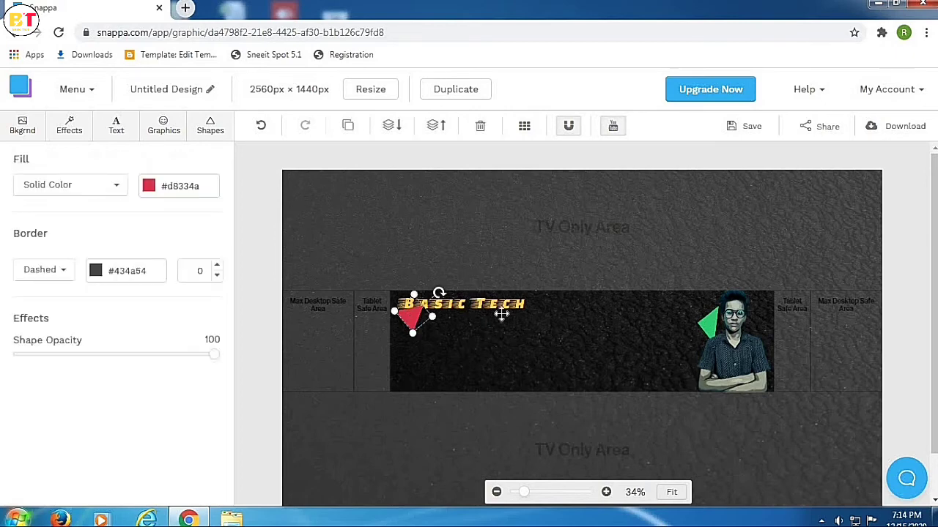
pyautogui.click(386, 166)
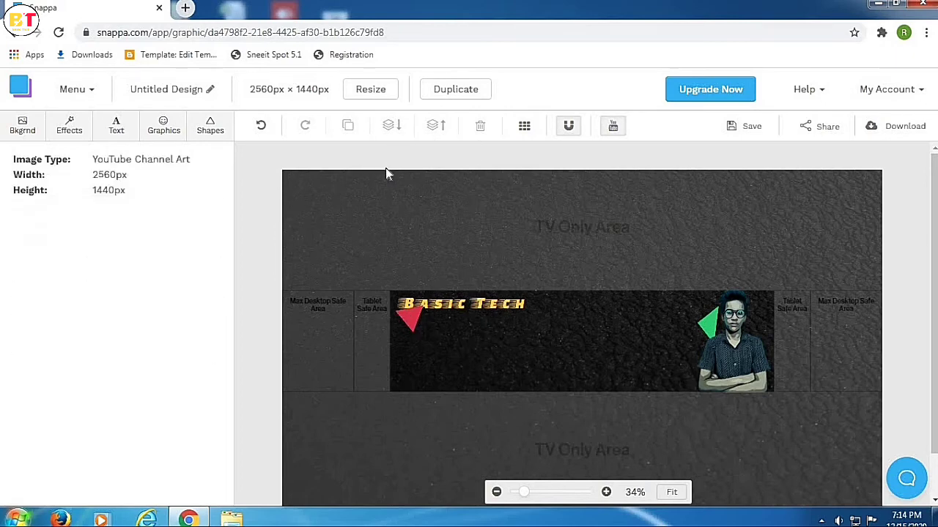
pyautogui.click(408, 316)
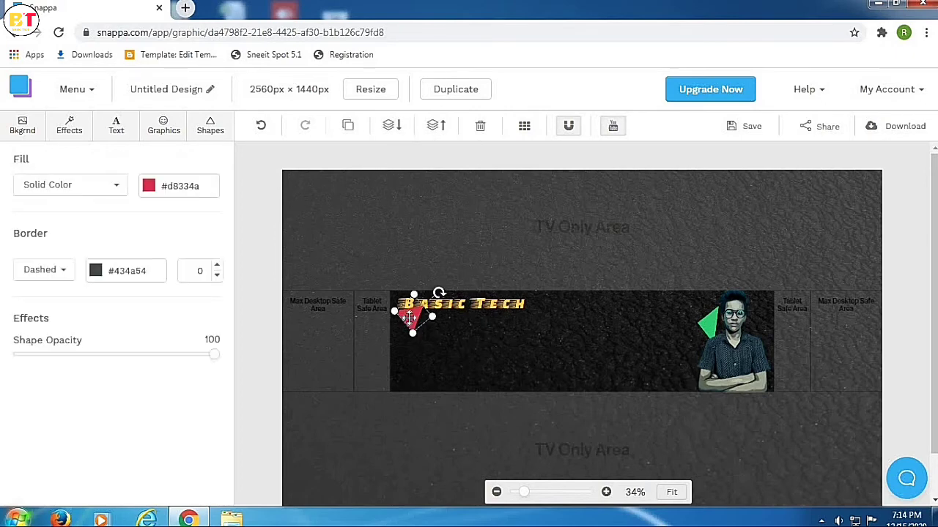
pyautogui.click(393, 128)
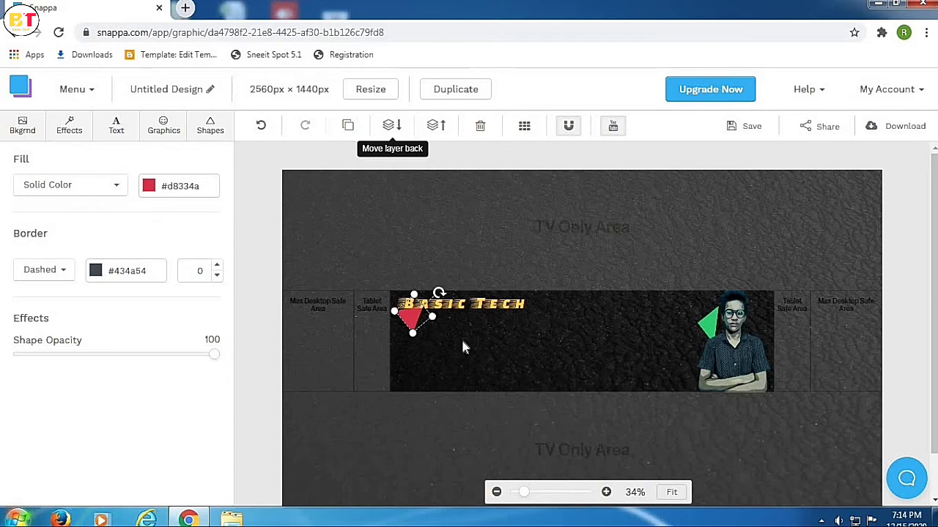
pyautogui.click(462, 342)
pyautogui.click(415, 320)
pyautogui.click(475, 356)
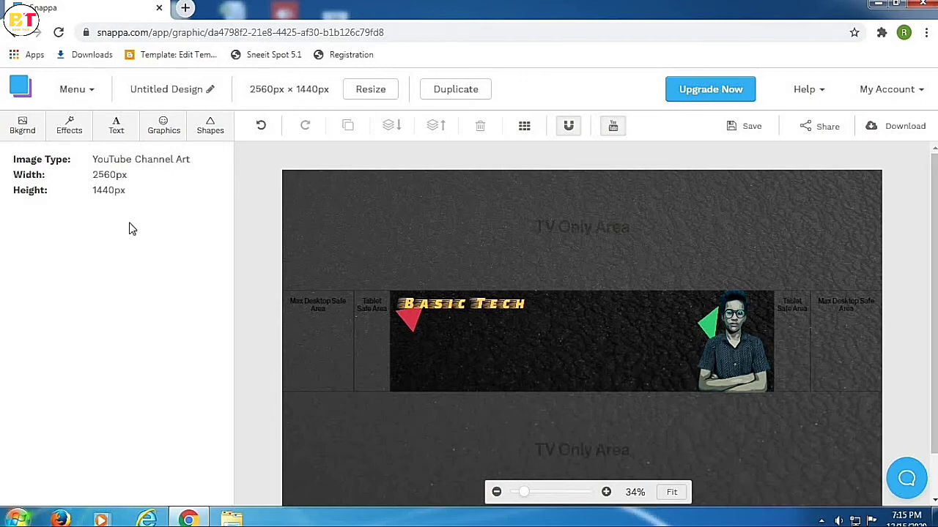
# Add a subheading text box, clear its placeholder text and widen it
pyautogui.click(115, 126)
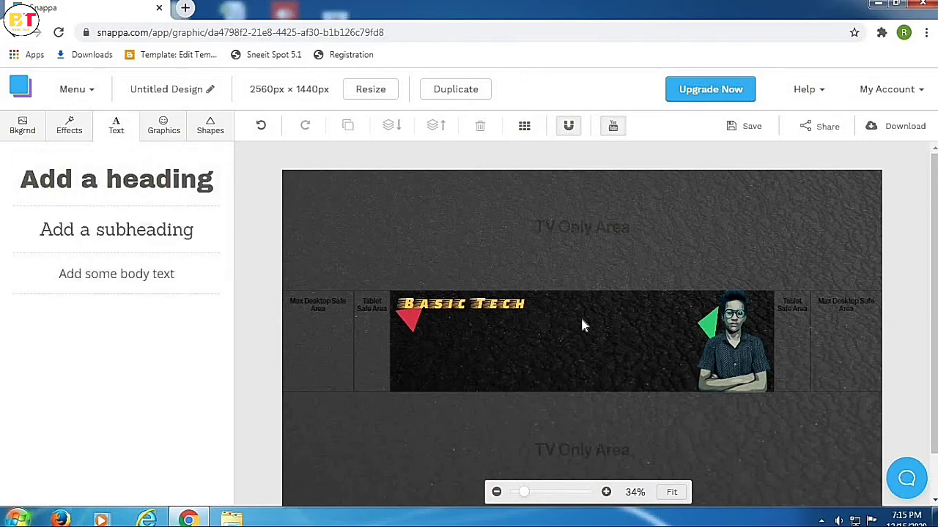
pyautogui.click(175, 242)
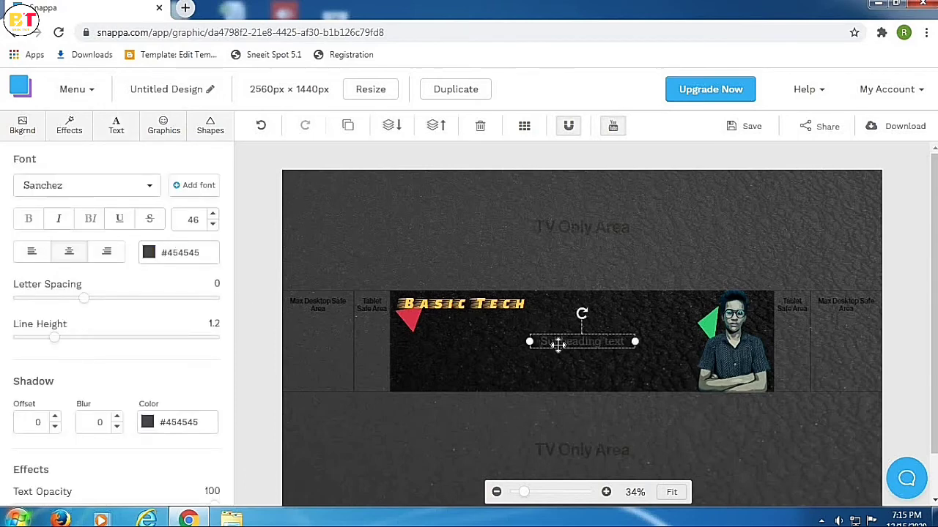
pyautogui.moveTo(594, 343); pyautogui.dragTo(595, 342)
pyautogui.doubleClick(594, 341)
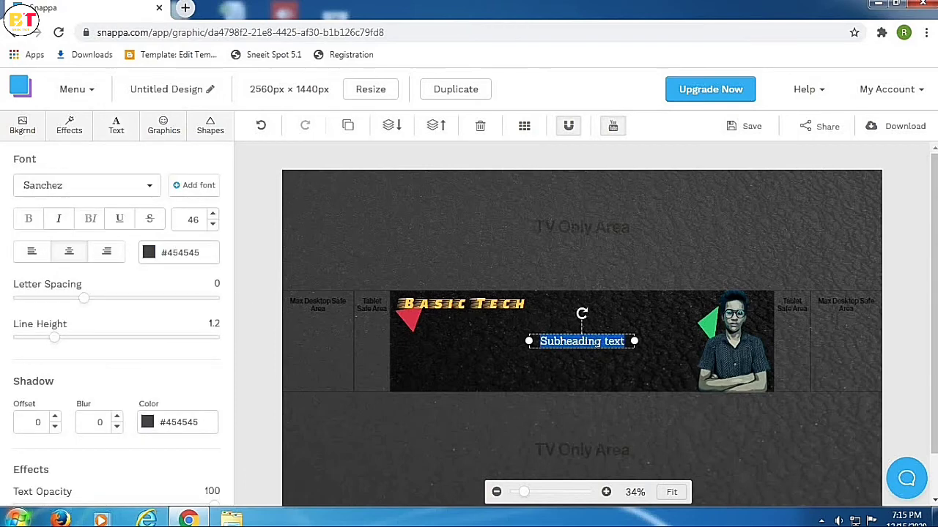
pyautogui.press('BackSpace')
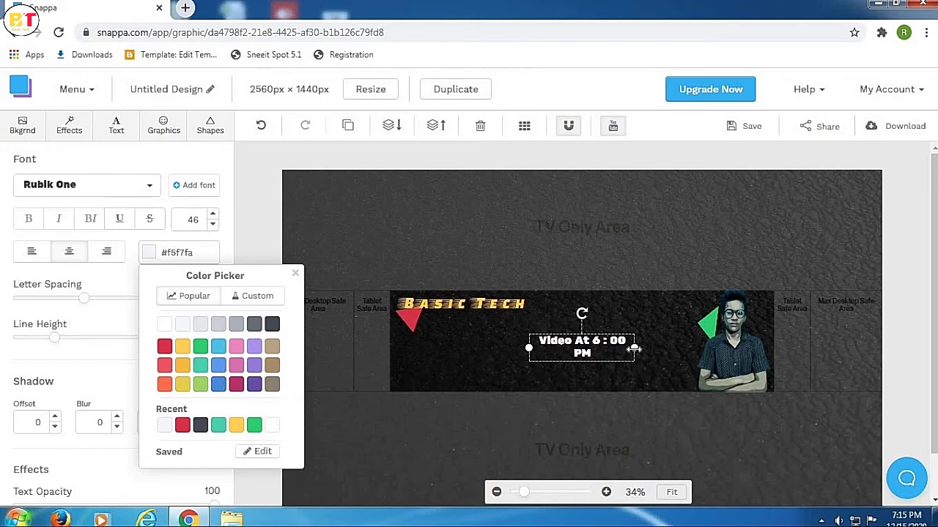
pyautogui.moveTo(633, 348); pyautogui.dragTo(660, 350)
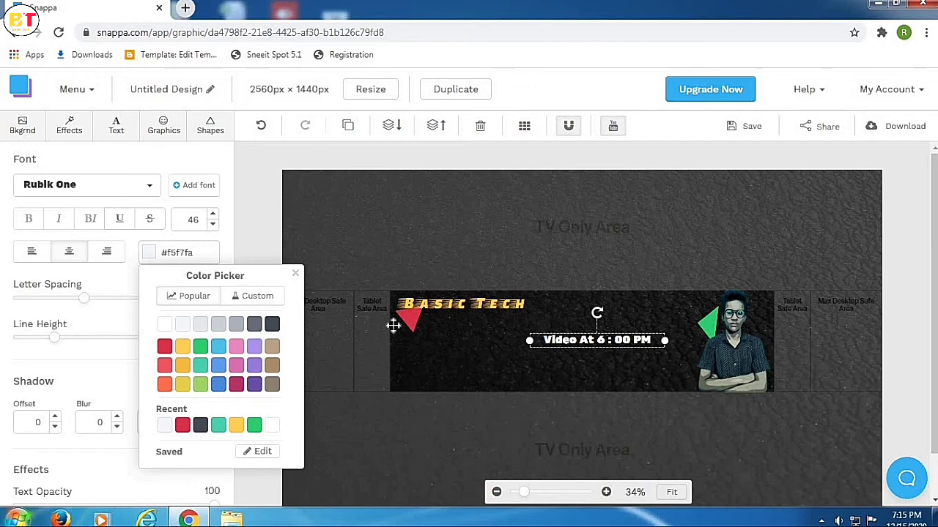
# Set the time text to size 80, widen it, and position it along the banner's bottom edge
pyautogui.doubleClick(194, 221)
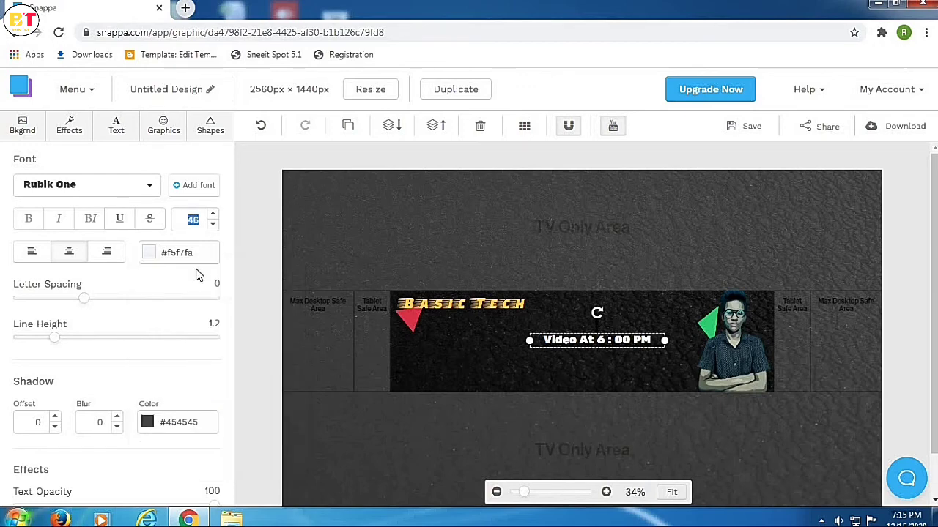
pyautogui.press('BackSpace')
pyautogui.write('80')
pyautogui.press('Return')
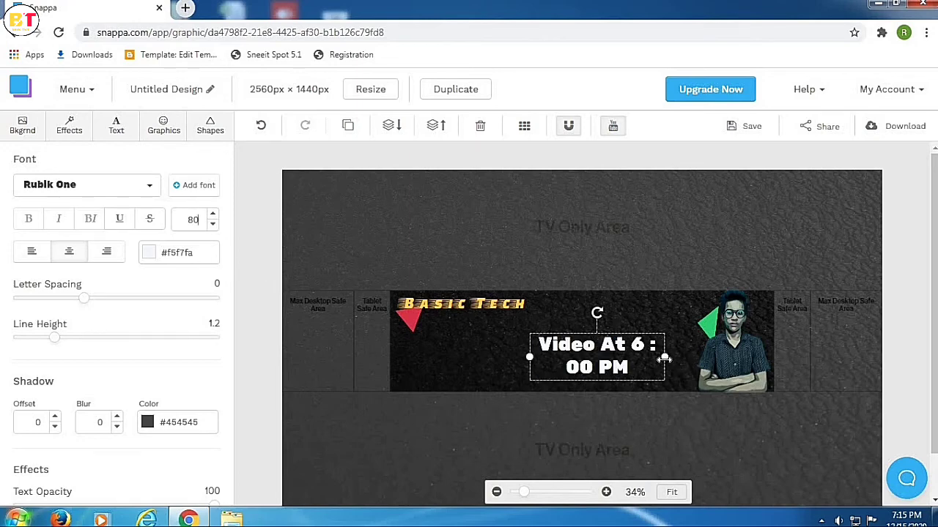
pyautogui.moveTo(686, 355); pyautogui.dragTo(760, 357)
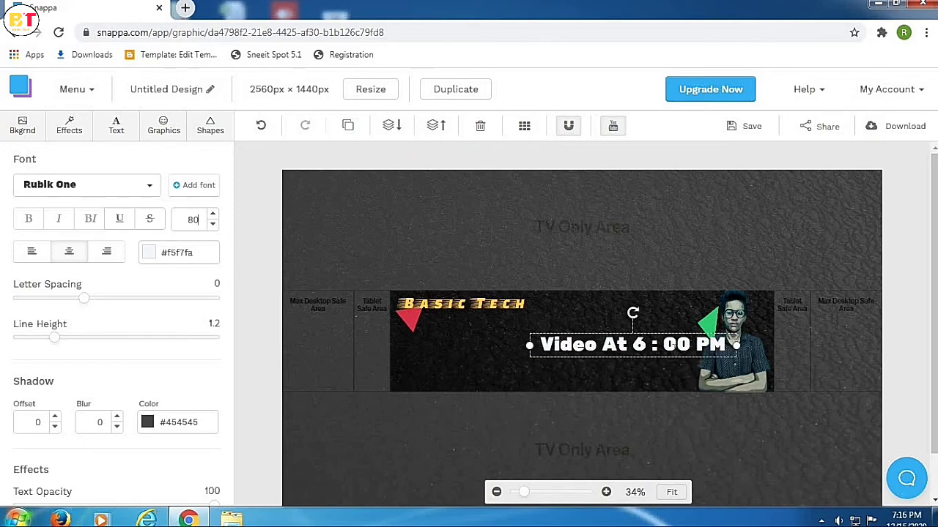
pyautogui.moveTo(599, 356); pyautogui.dragTo(580, 377)
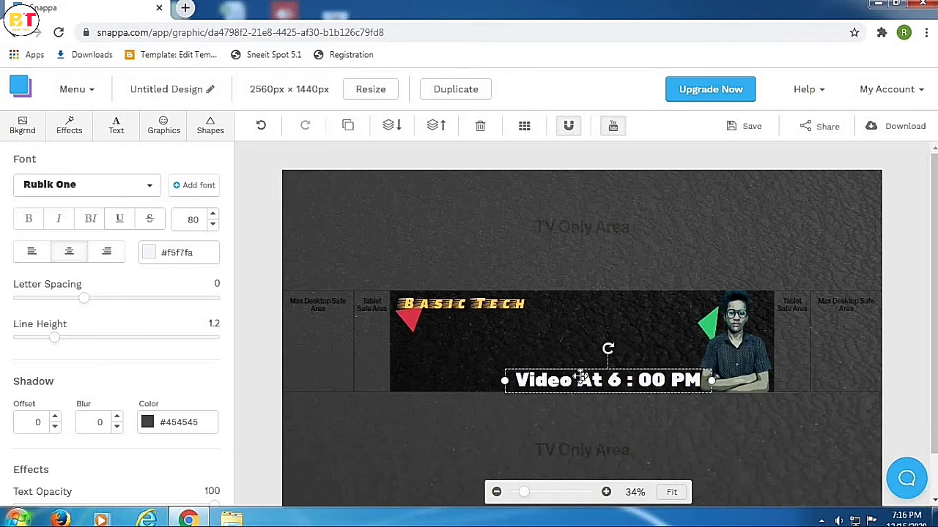
pyautogui.moveTo(581, 377); pyautogui.dragTo(634, 385)
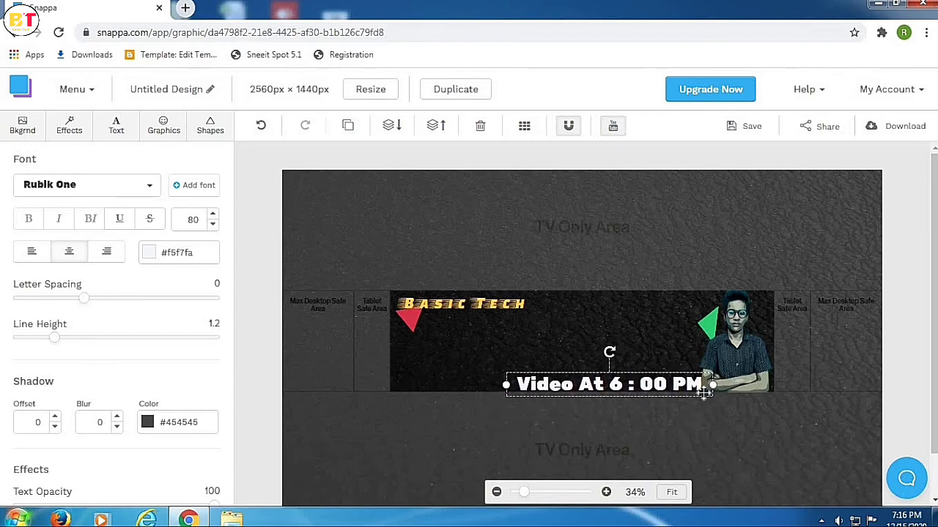
# Bring the portrait one layer forward, in front of the time text
pyautogui.click(736, 340)
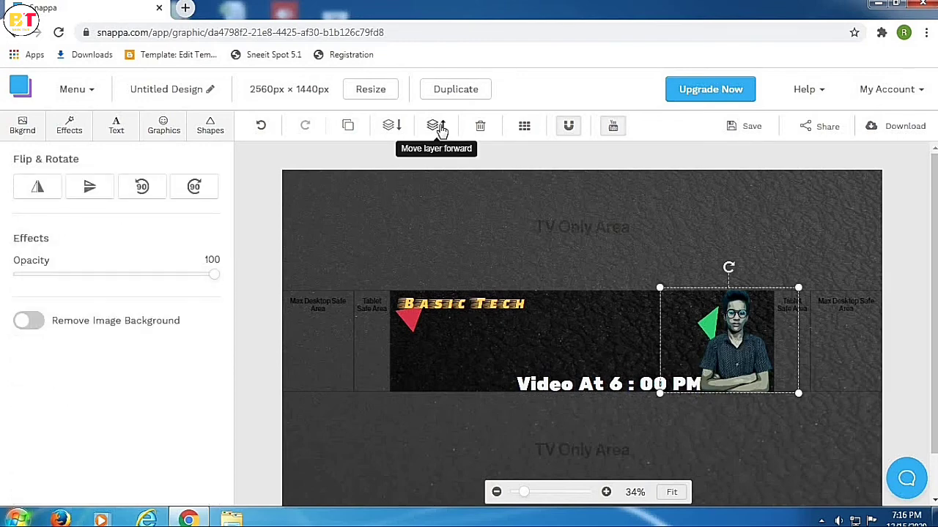
pyautogui.click(440, 129)
pyautogui.click(528, 380)
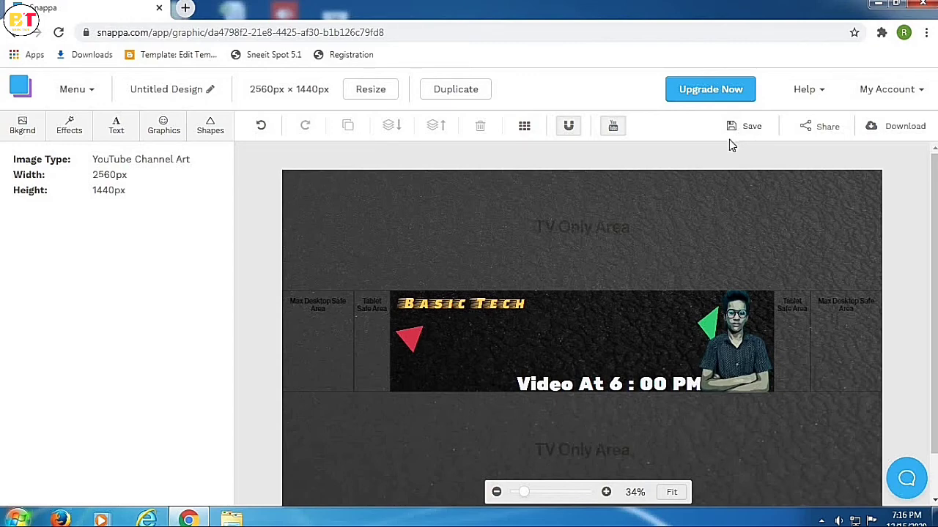
# Download the banner as Untitled Design.jpg and view it in Windows Photo Viewer
pyautogui.click(895, 132)
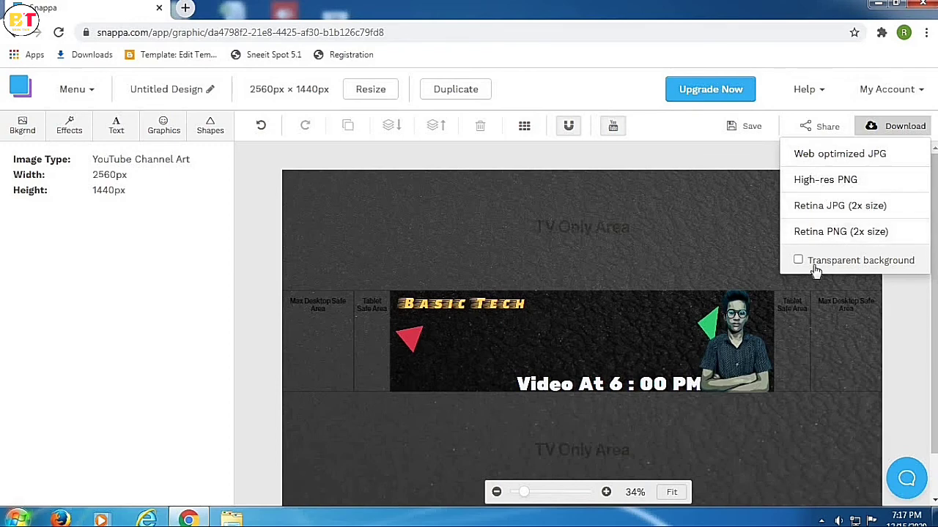
pyautogui.click(883, 165)
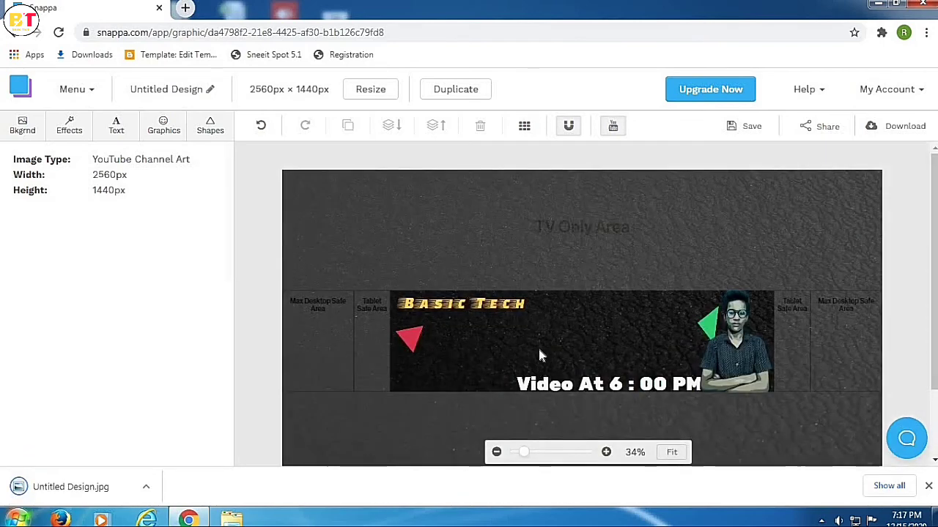
pyautogui.click(147, 488)
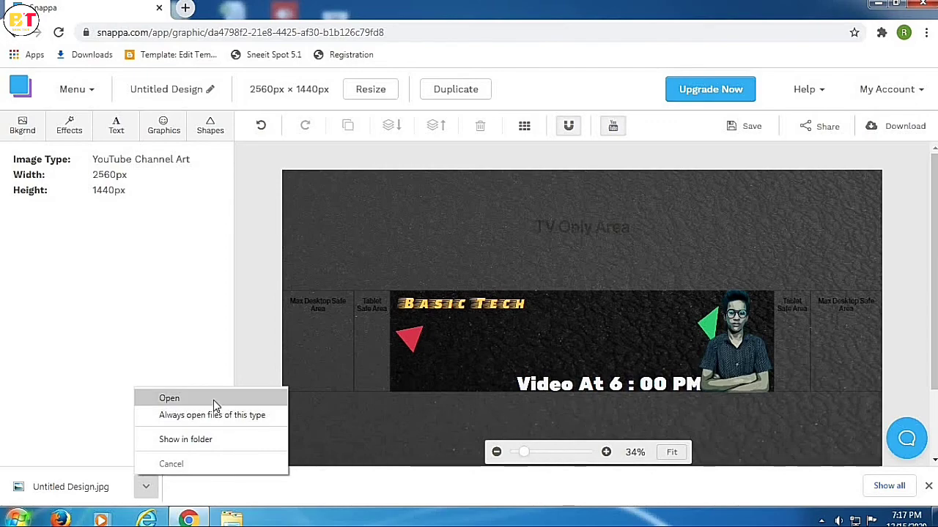
pyautogui.click(169, 399)
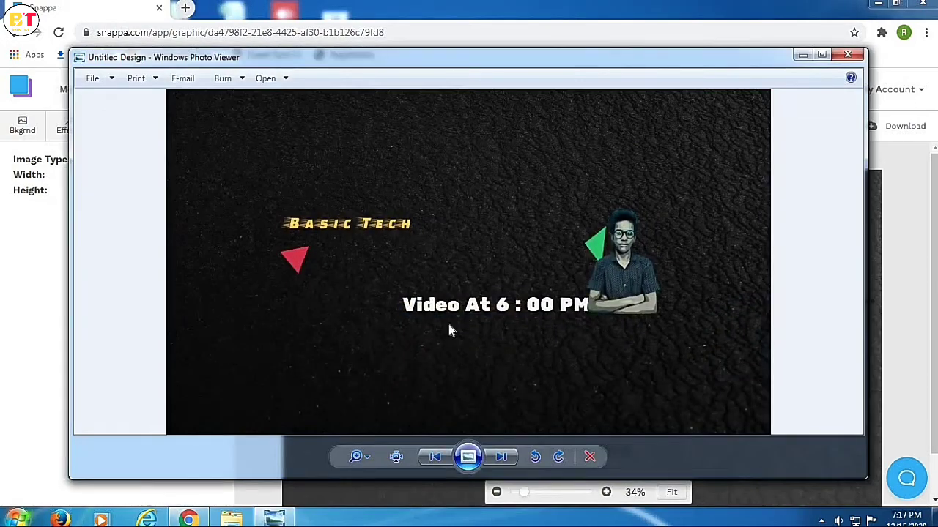
pyautogui.scroll(2, 466, 296)
pyautogui.scroll(2, 454, 270)
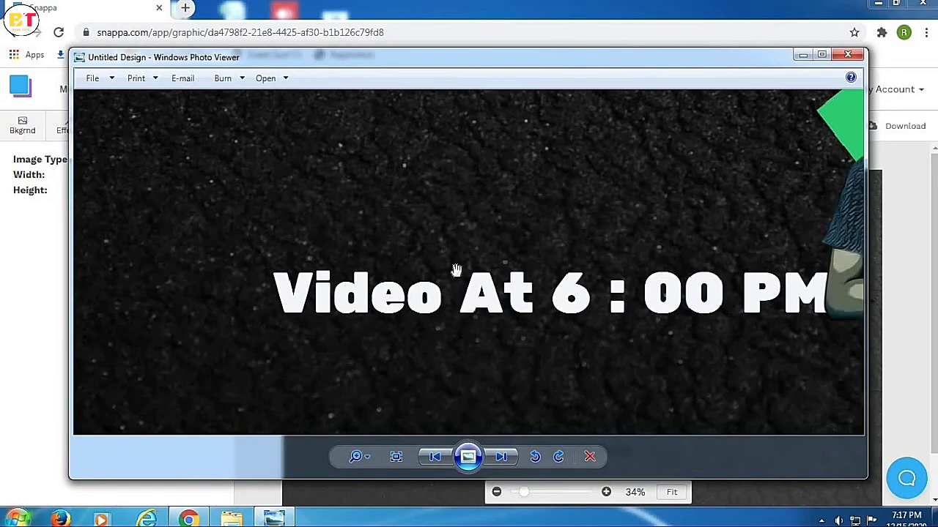
pyautogui.moveTo(454, 271); pyautogui.dragTo(314, 370)
pyautogui.moveTo(621, 250); pyautogui.dragTo(449, 276)
pyautogui.scroll(-1, 449, 275)
pyautogui.scroll(-1, 448, 264)
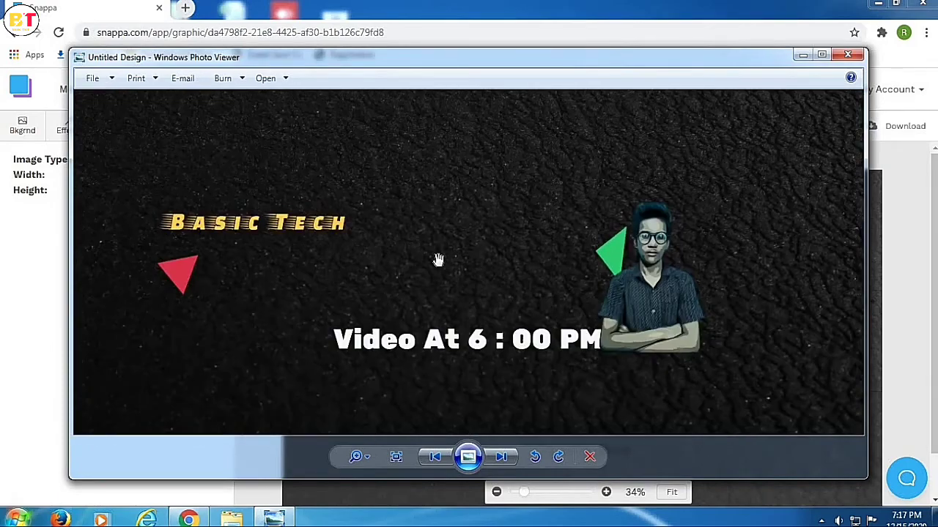
pyautogui.scroll(2, 254, 190)
pyautogui.scroll(1, 364, 218)
pyautogui.scroll(-3, 376, 225)
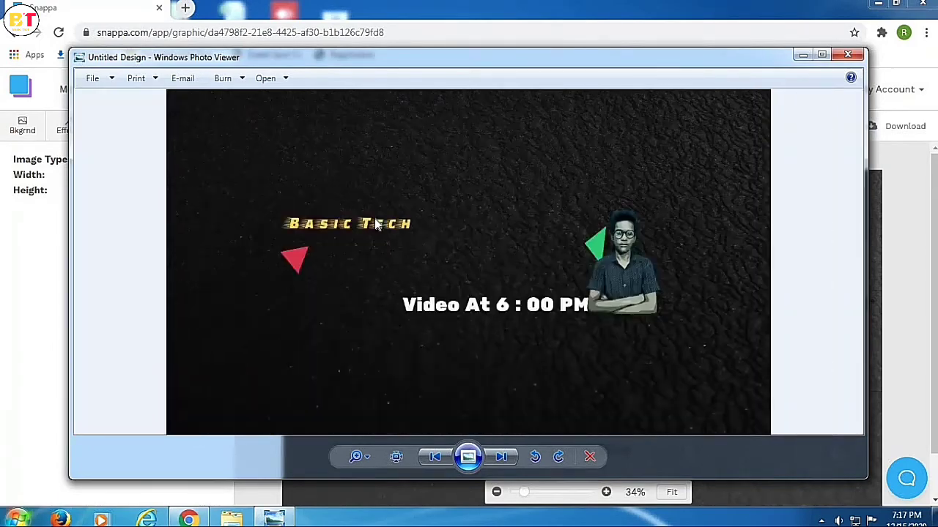
pyautogui.scroll(3, 445, 266)
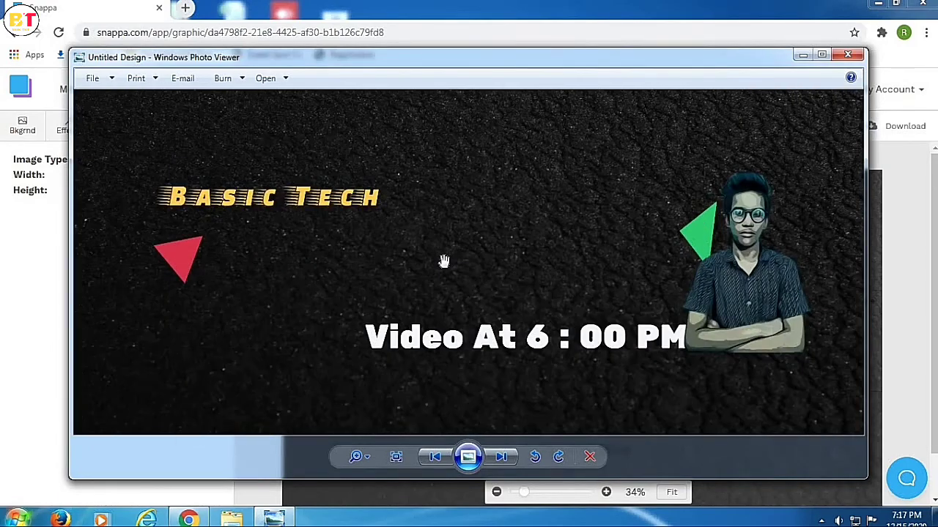
pyautogui.scroll(-2, 443, 262)
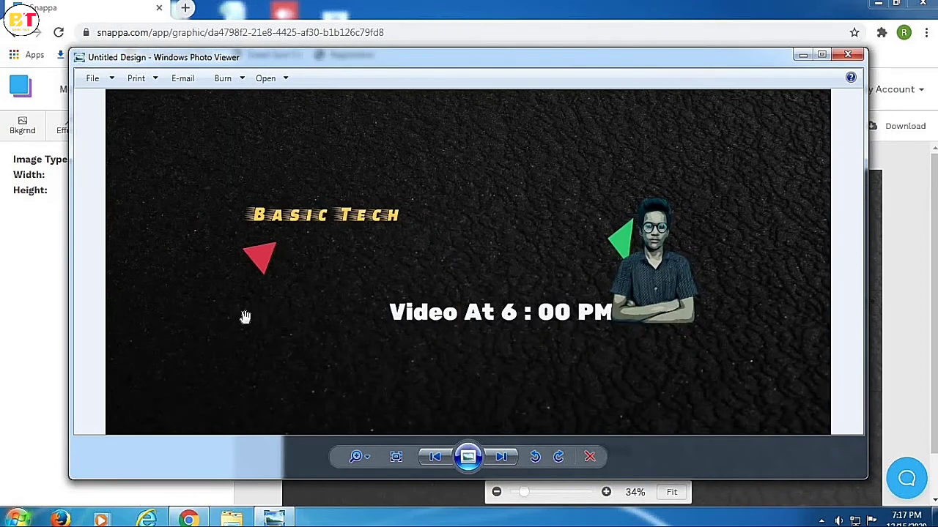